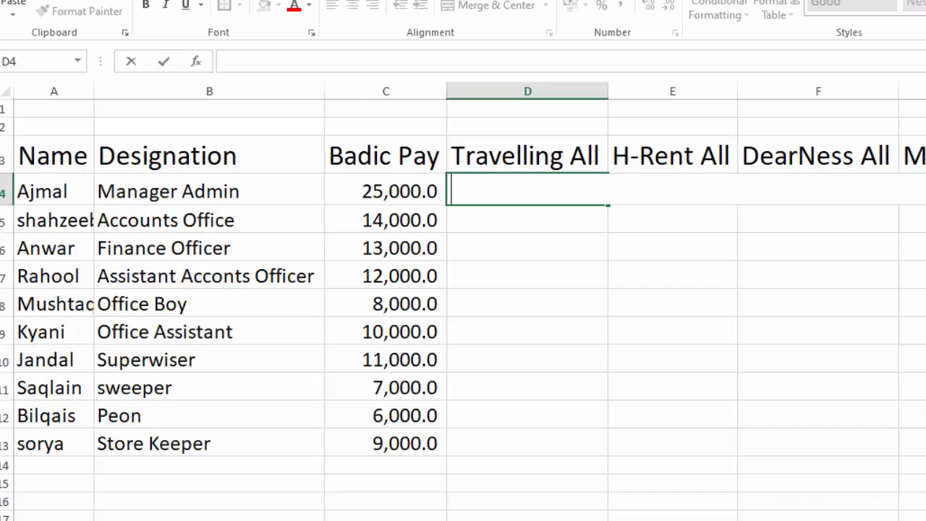
Start the Travelling All formula in D4 of the salary sheet as =$C4*INDEX(, locking only the column of the basic pay reference.
left_click(721, 517)
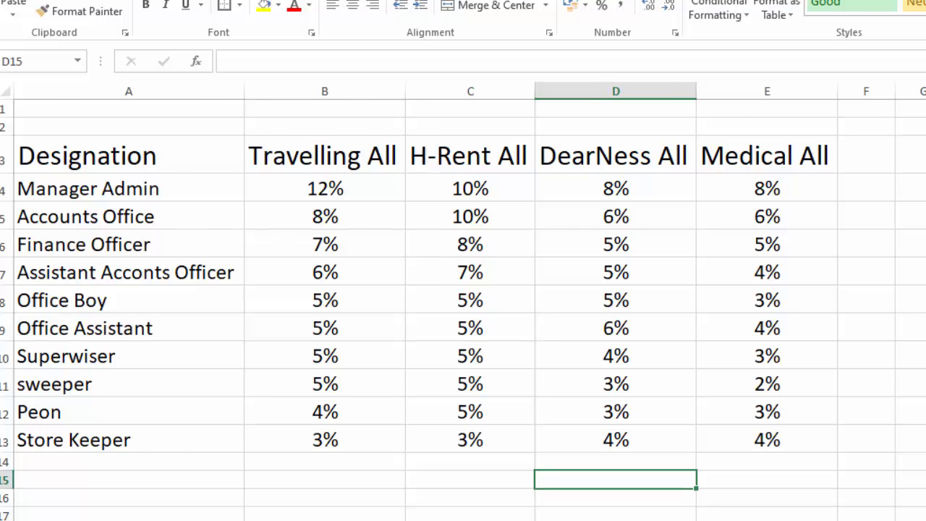
key("ctrl+Page_Up")
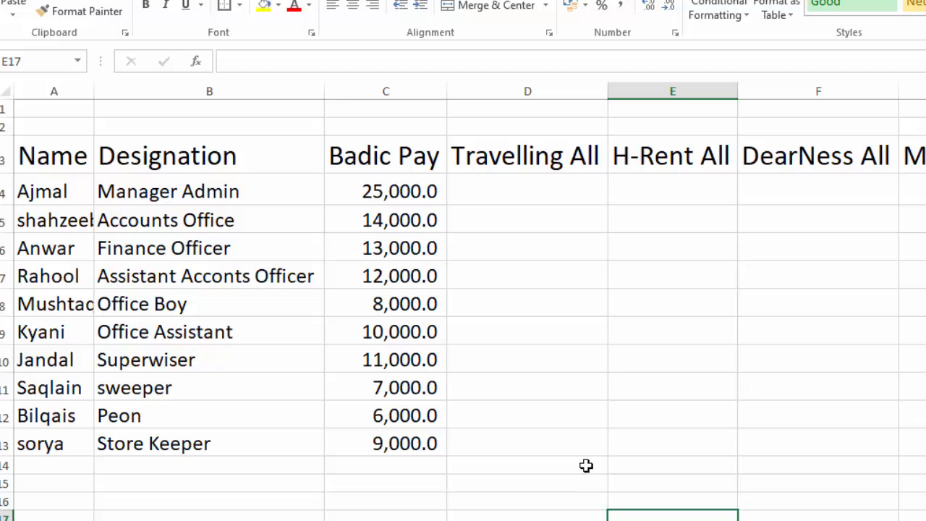
left_click(530, 198)
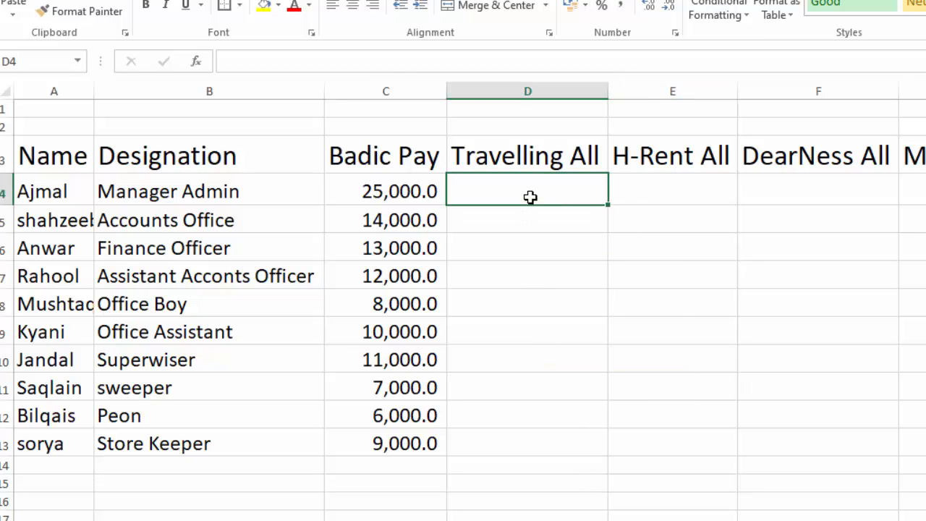
type("=")
left_click(420, 190)
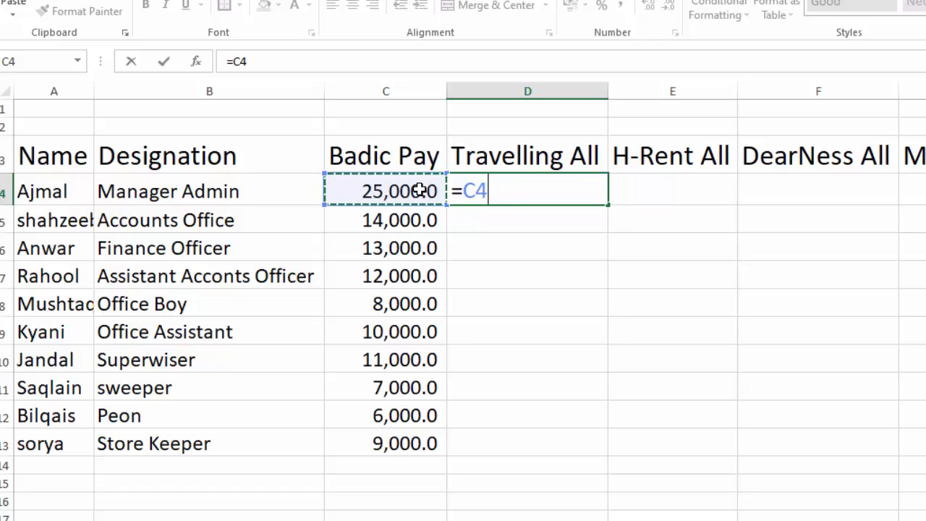
key("F4")
key("F4")
key("F4")
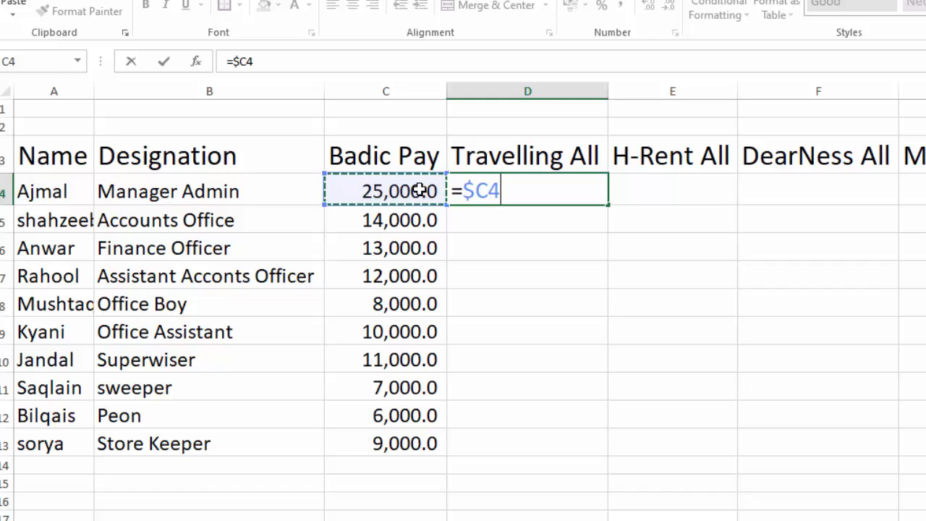
type("*")
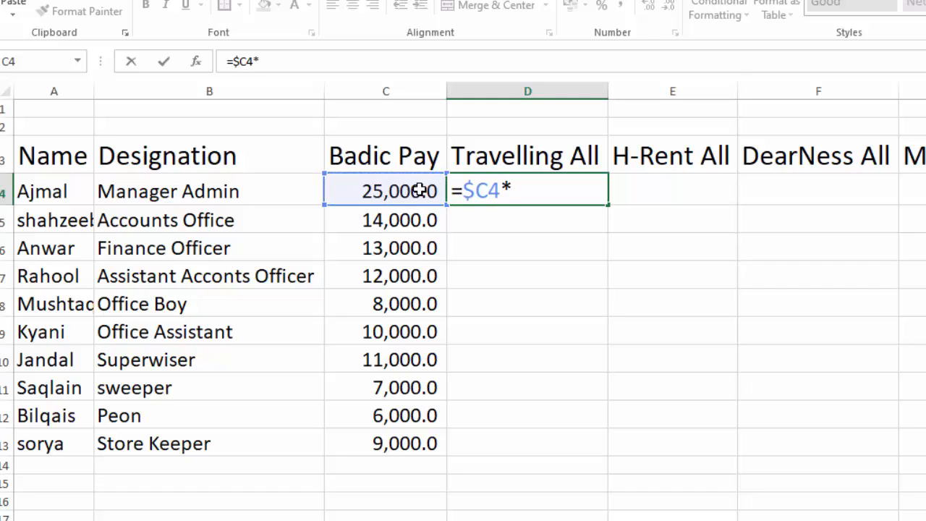
type("INDEX")
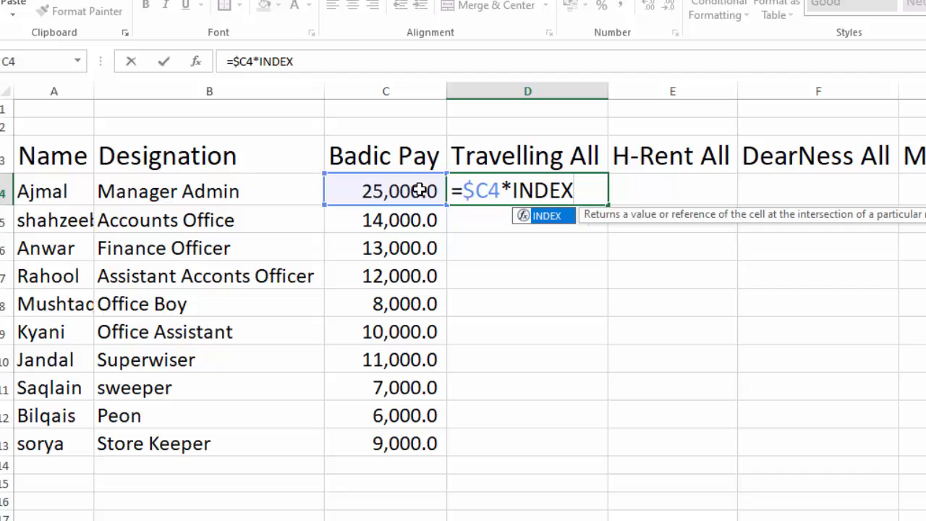
type("(")
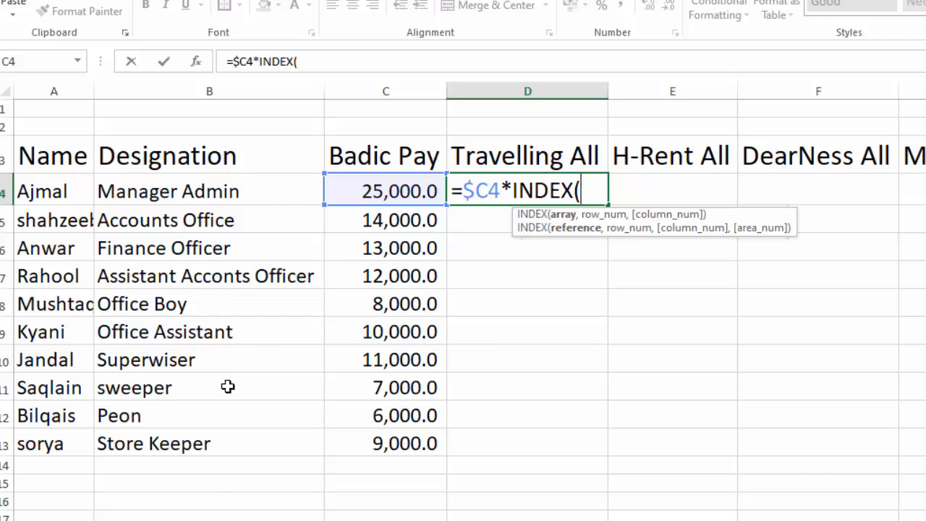
Supply 'All Percent'!B$4:B$13 as the INDEX array, locking only its rows.
left_click(205, 519)
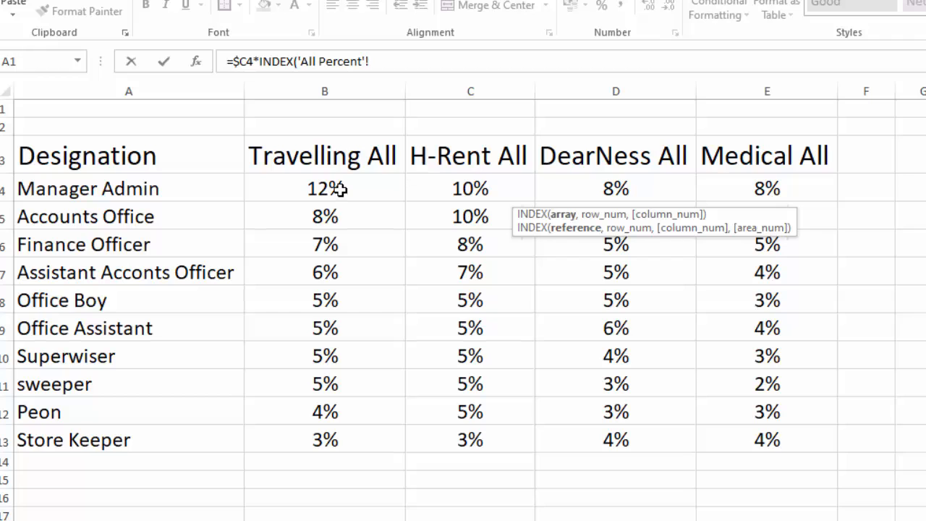
left_click_drag(340, 189, 349, 429)
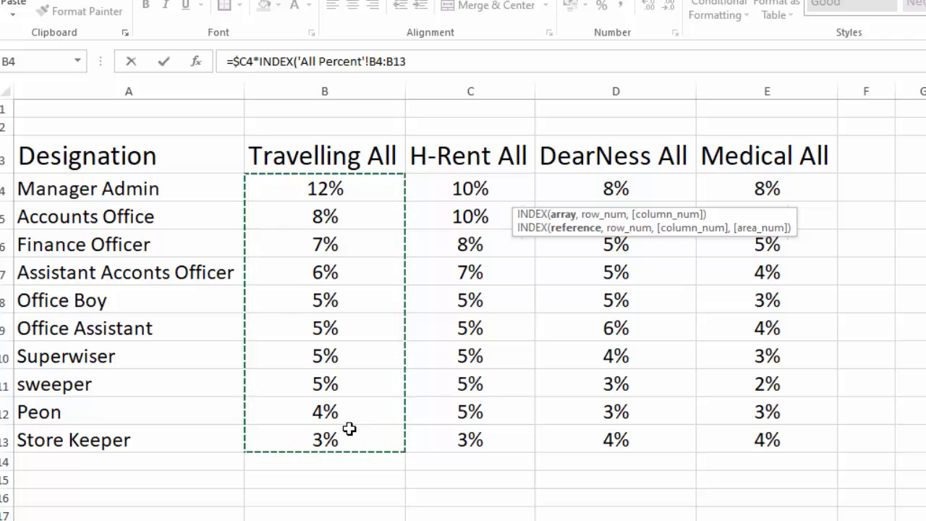
key("F4")
key("F4")
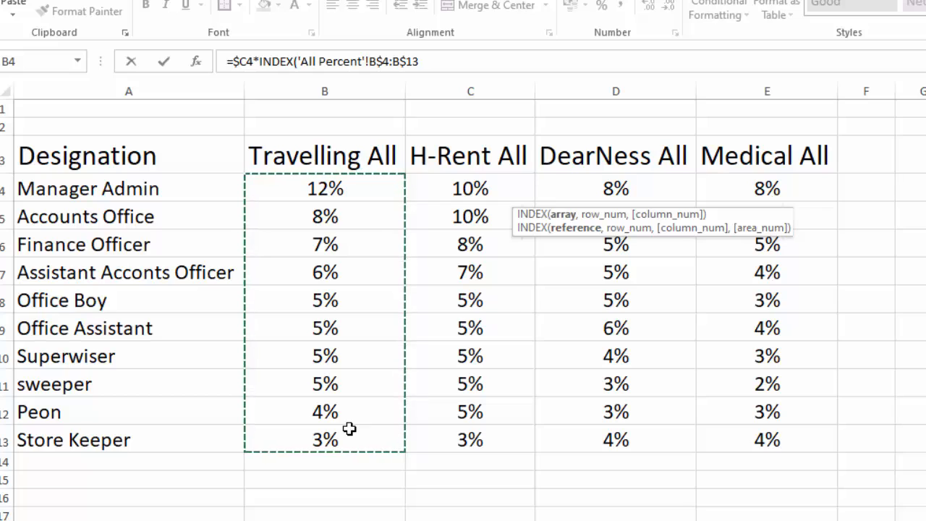
type(",")
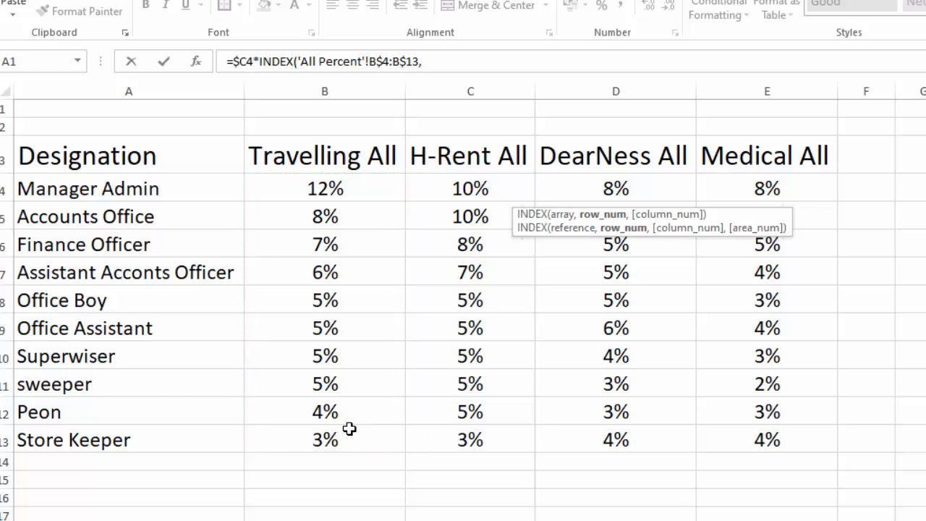
Nest a MATCH function as the row number, with the designation cell Sheet1!$B4 as its column-locked lookup value.
left_click(345, 433)
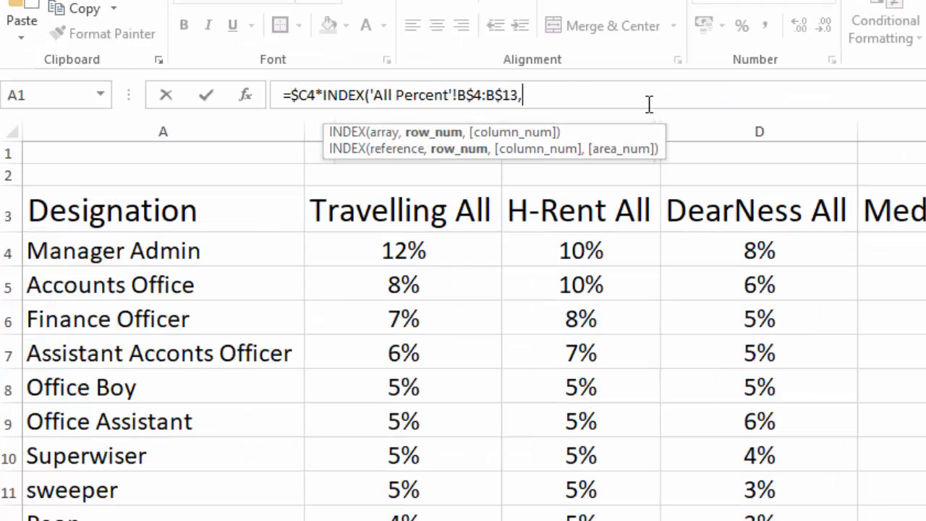
type("MATCH")
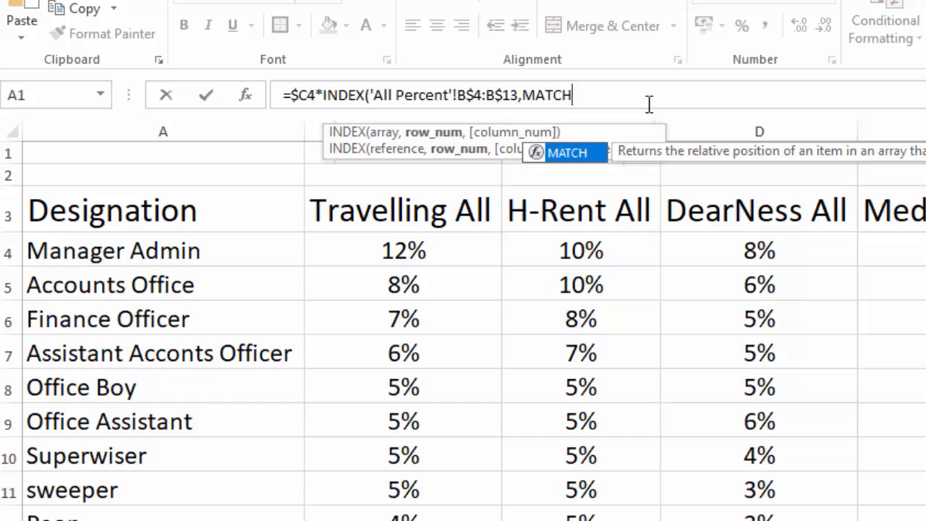
type("(")
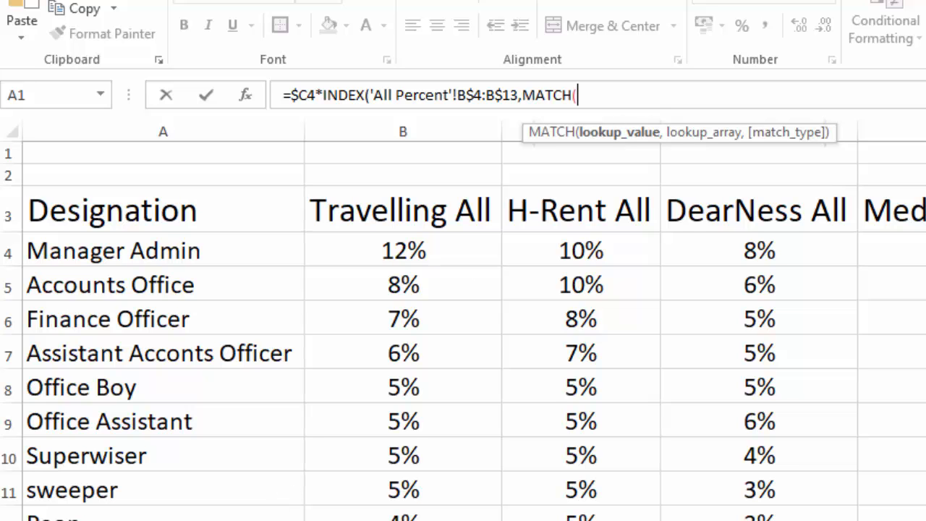
key("ctrl+Page_Up")
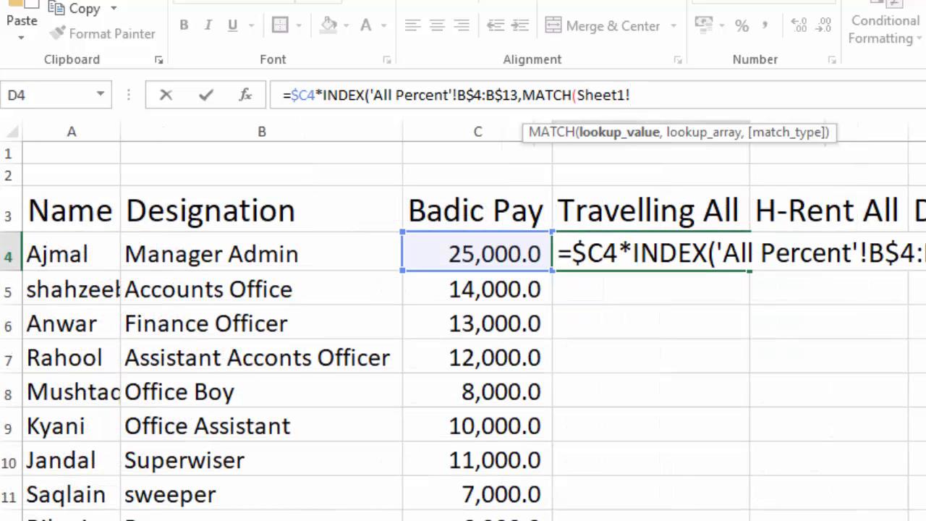
left_click(271, 260)
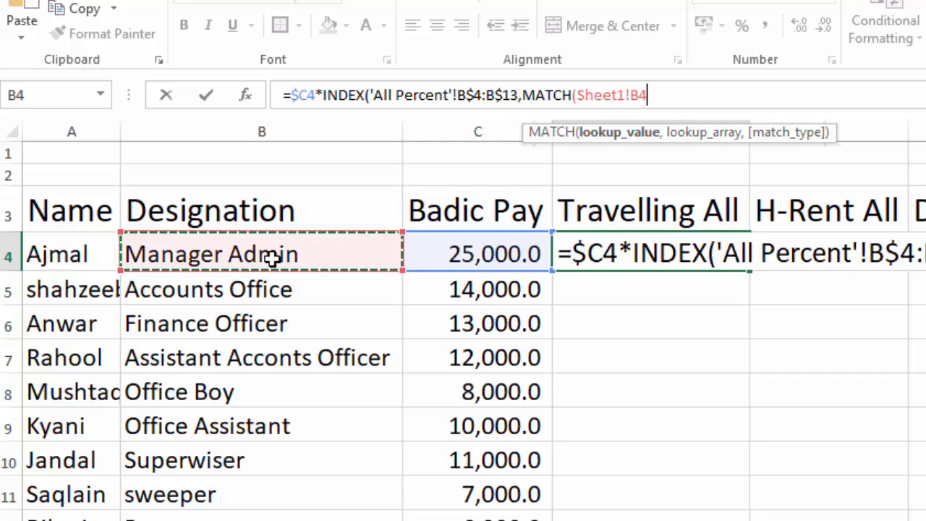
left_click(628, 96)
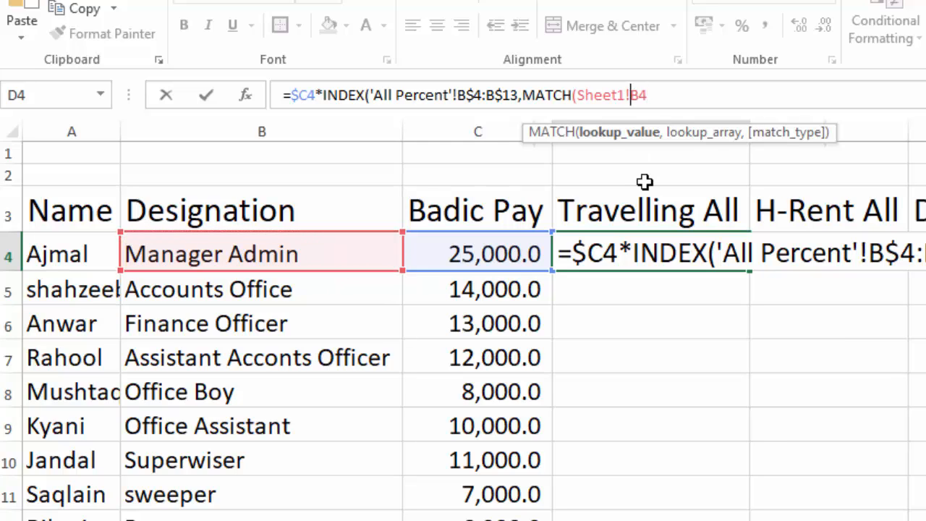
type("$")
left_click(667, 92)
type(",")
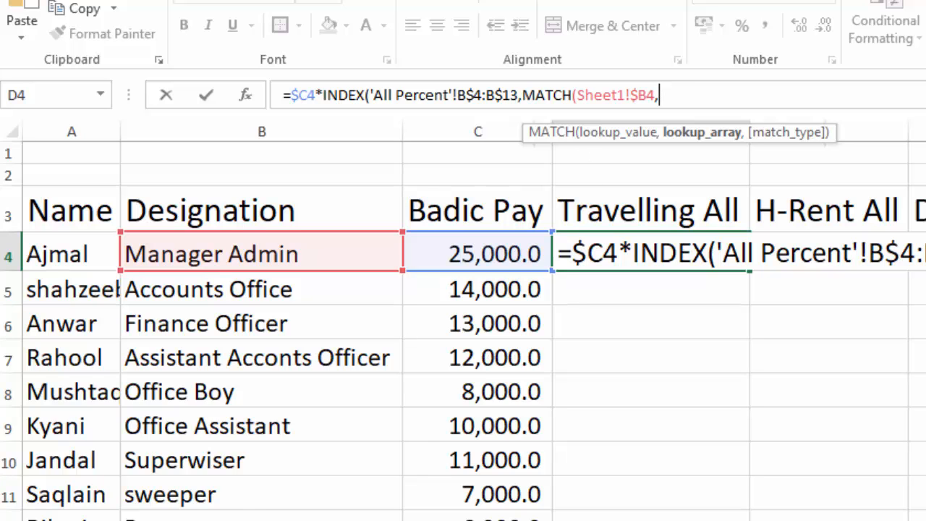
Complete the MATCH with lookup array 'All Percent'!$A4:$A13 and exact match 0, close both functions and enter the formula.
left_click(238, 519)
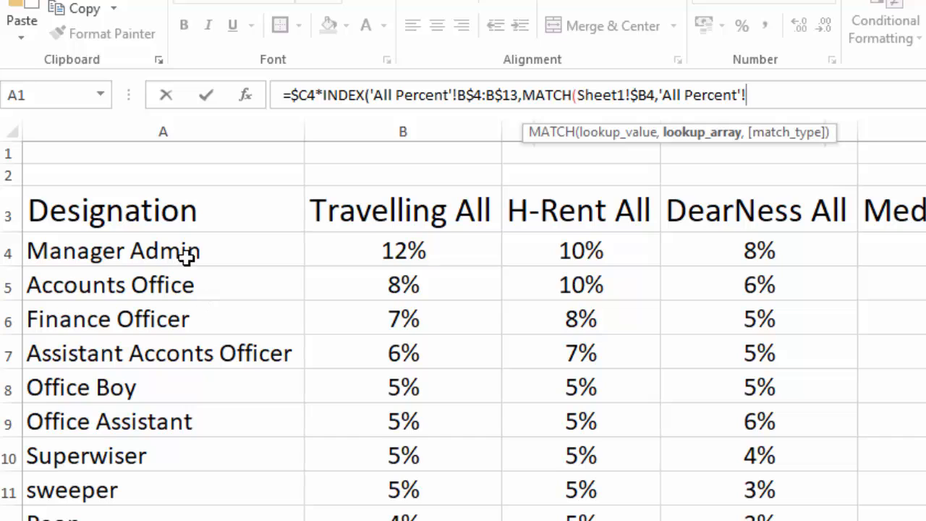
left_click_drag(187, 251, 159, 520)
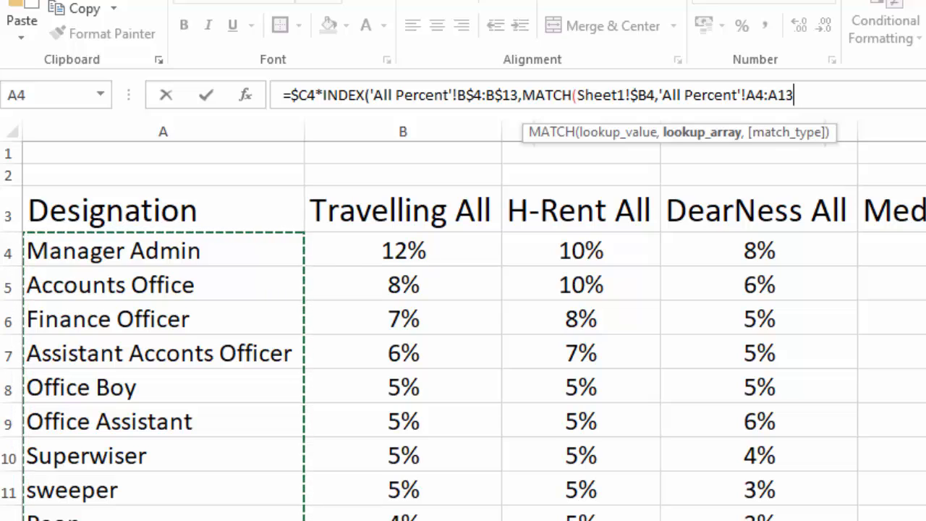
key("F4")
key("F4")
key("F4")
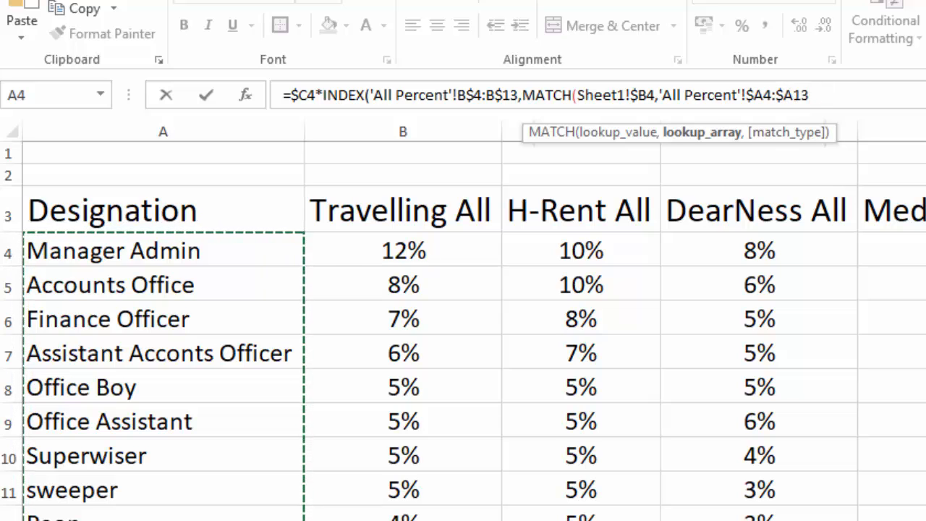
type(",")
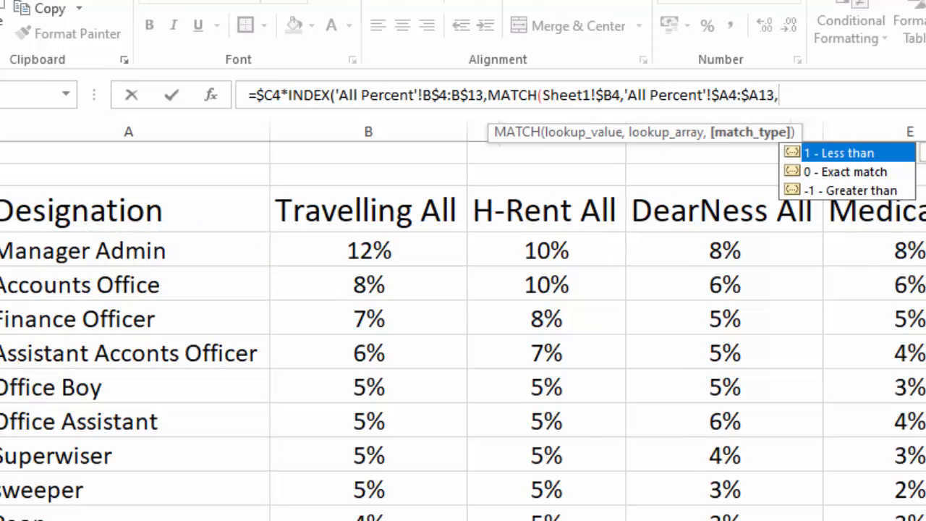
double_click(818, 172)
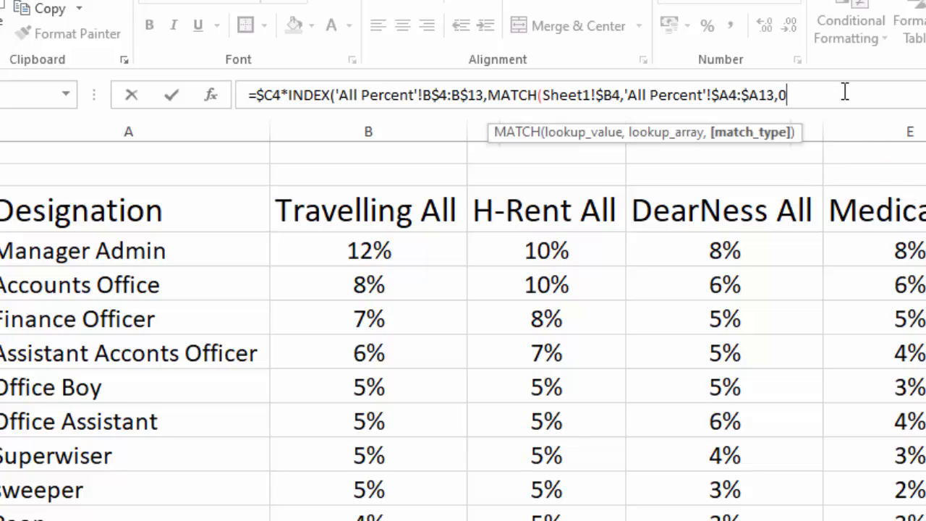
type("))")
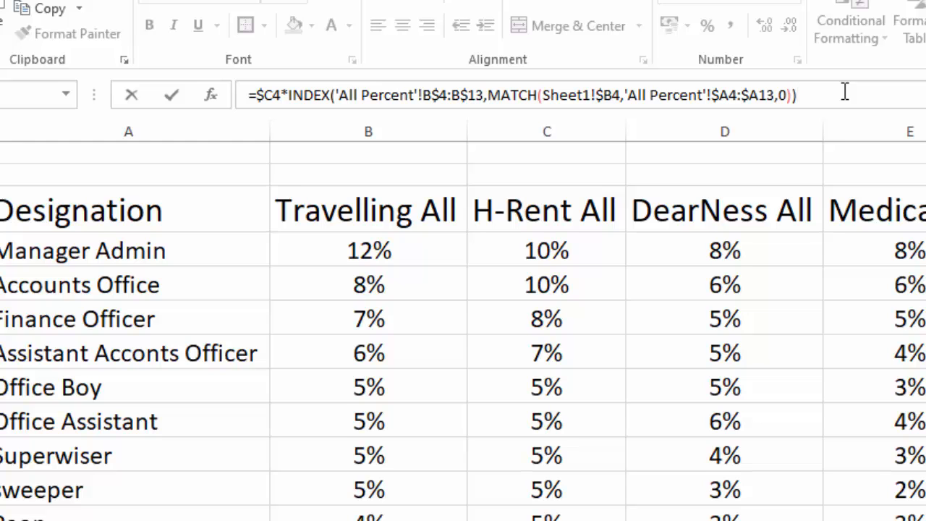
key("Return")
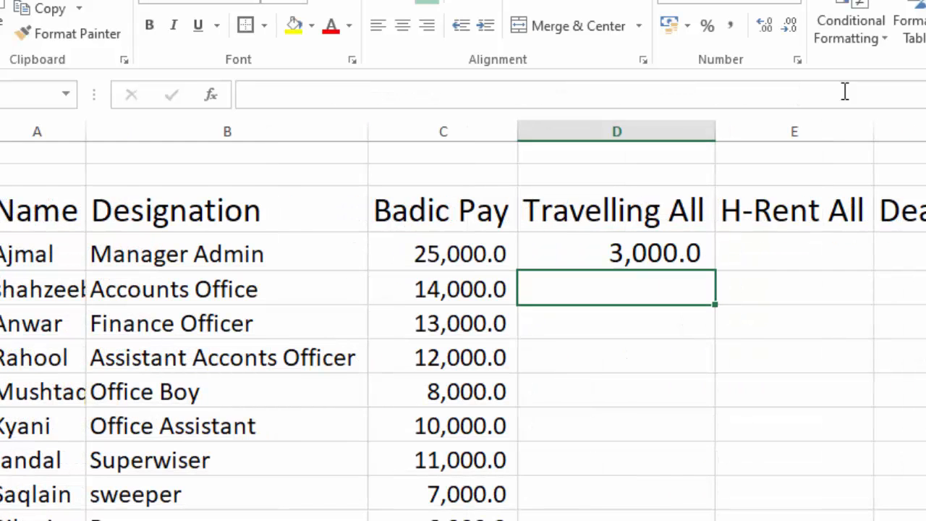
Fill the D4 allowance formula right and down across the range D4:G13.
left_click(622, 250)
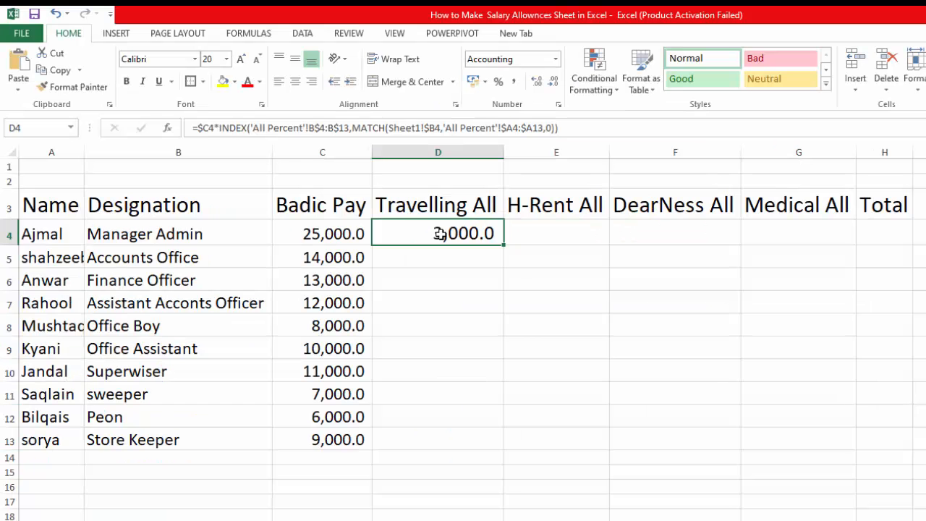
left_click_drag(440, 234, 771, 432)
key("ctrl+r")
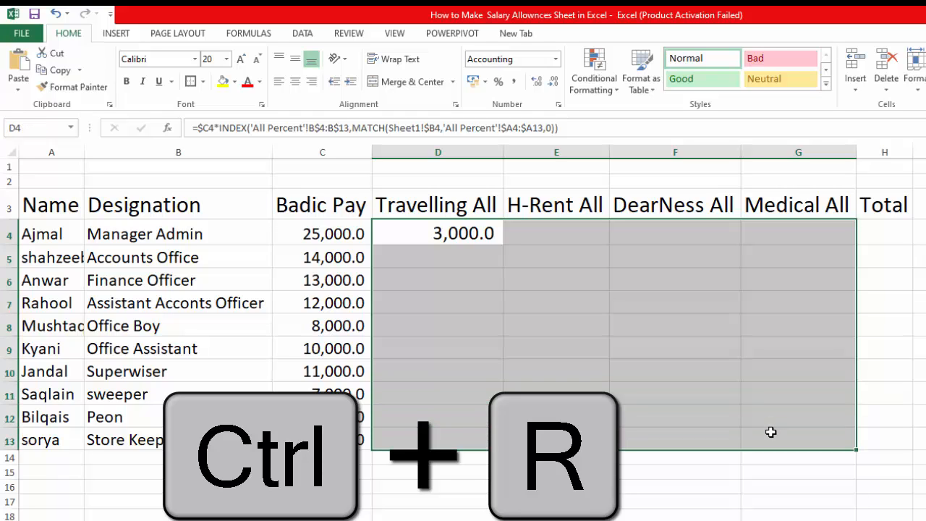
key("ctrl+r")
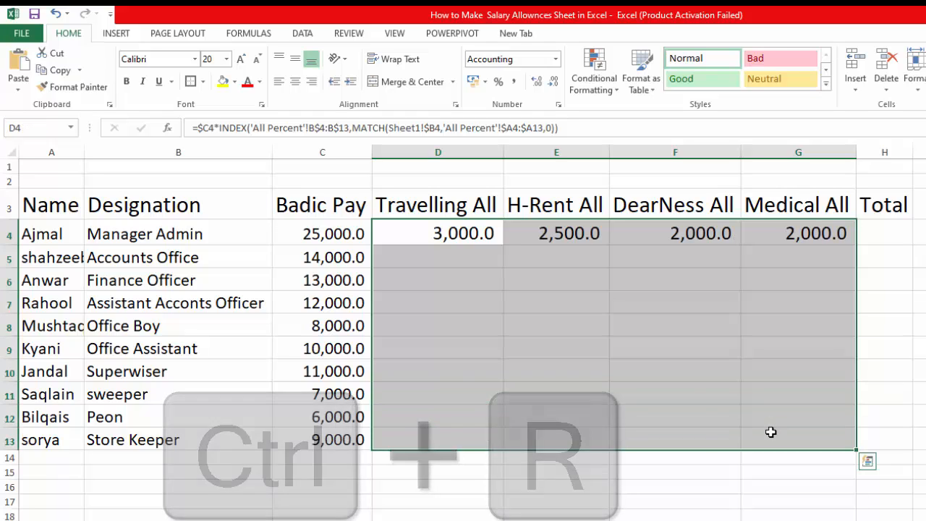
key("ctrl+d")
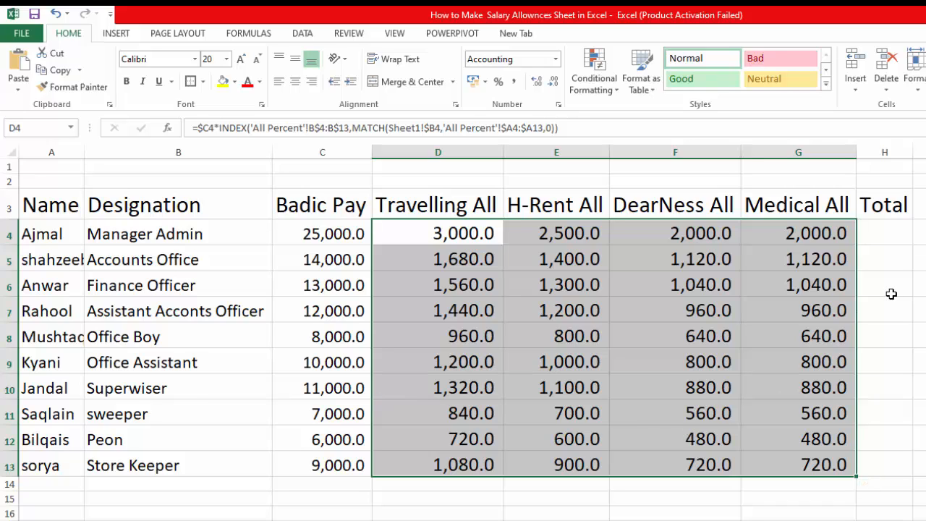
Sum the basic pay and all allowances, C4:G4, in the first Total cell H4.
left_click(885, 233)
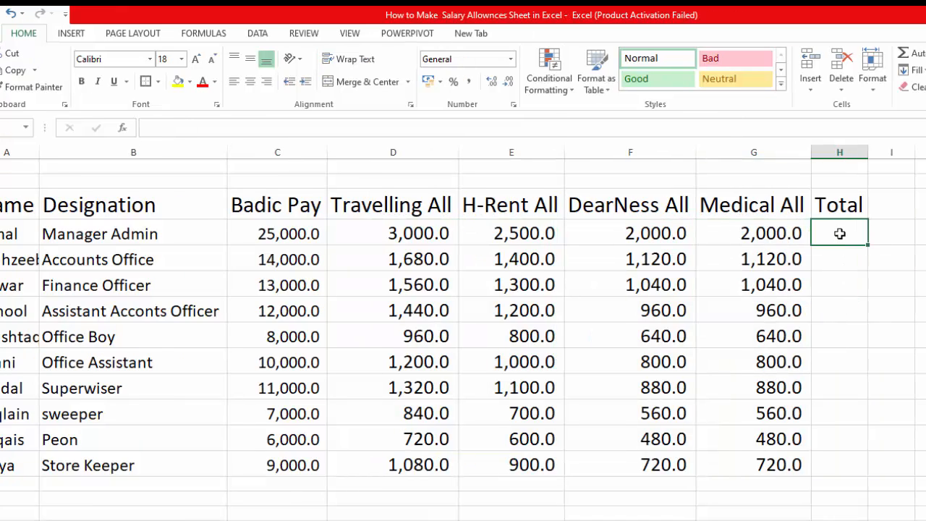
key("alt+equal")
key("Return")
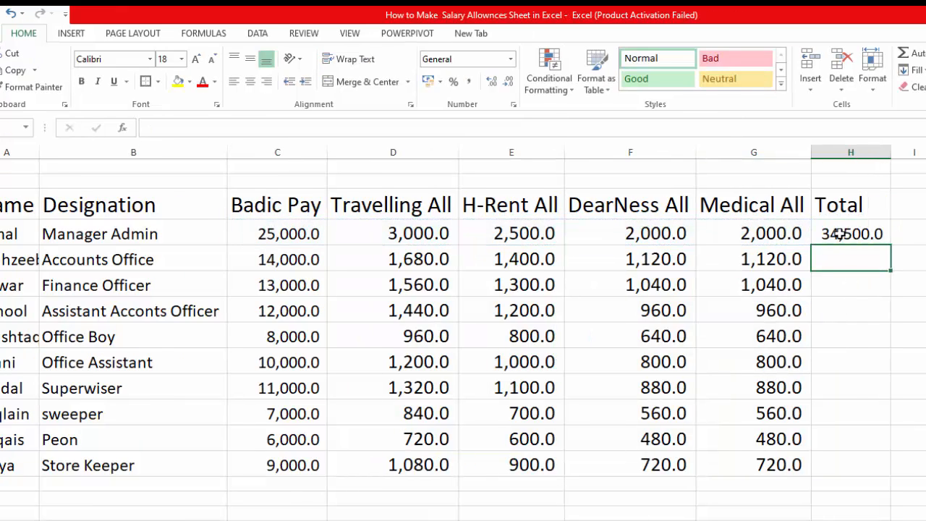
Fill the H4 total formula down the Total column through H13.
left_click(838, 233)
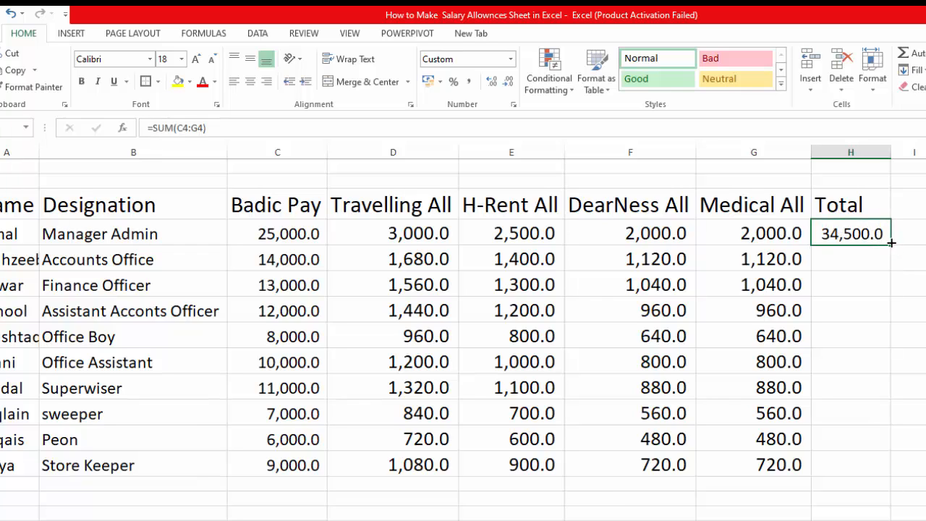
left_click_drag(877, 236, 869, 452)
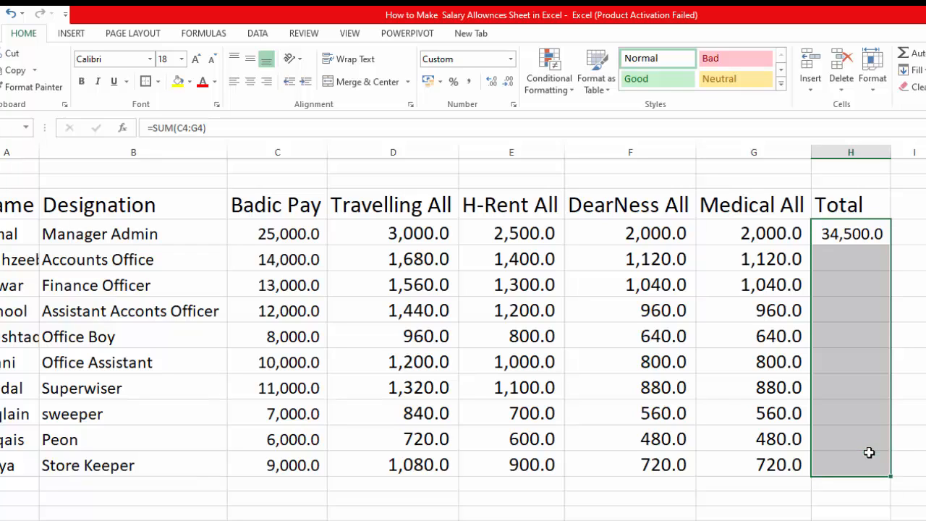
key("ctrl+d")
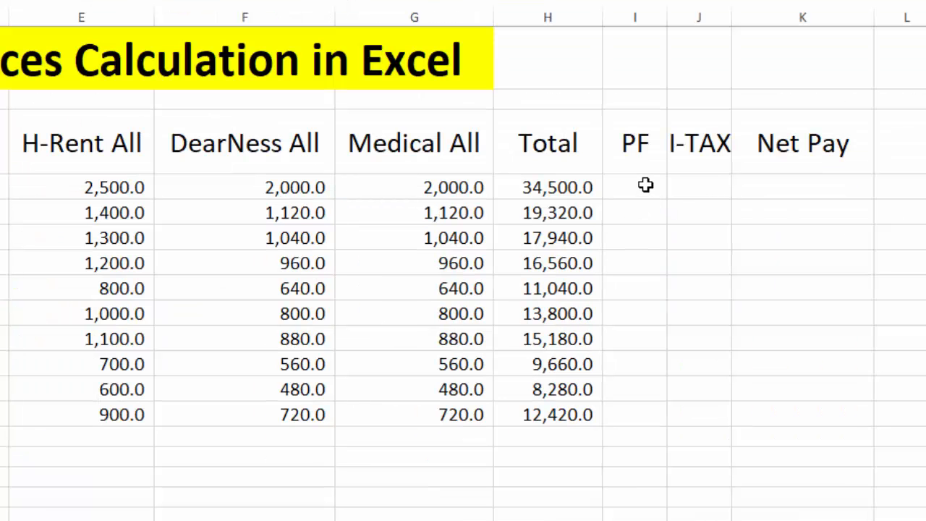
Start an IF formula in the first PF cell I4 with the logical test H4>=30000.
left_click(645, 185)
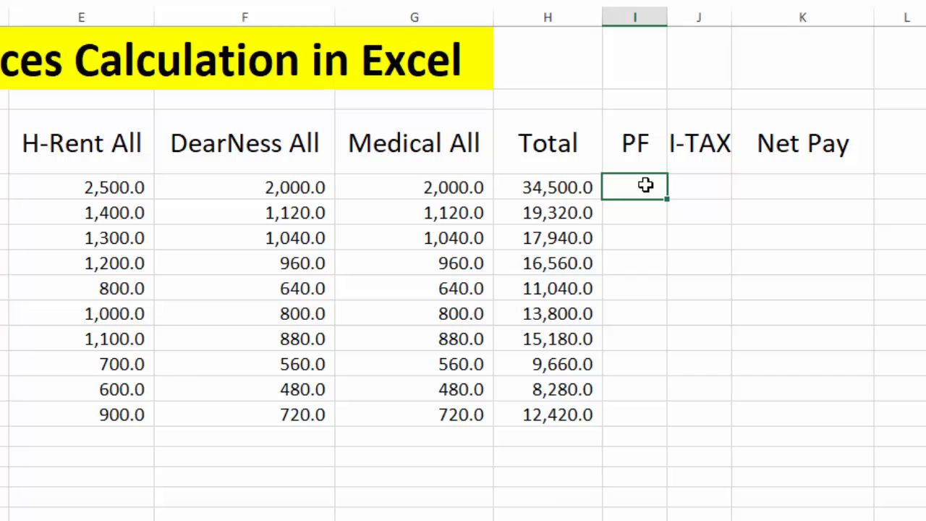
type("=if")
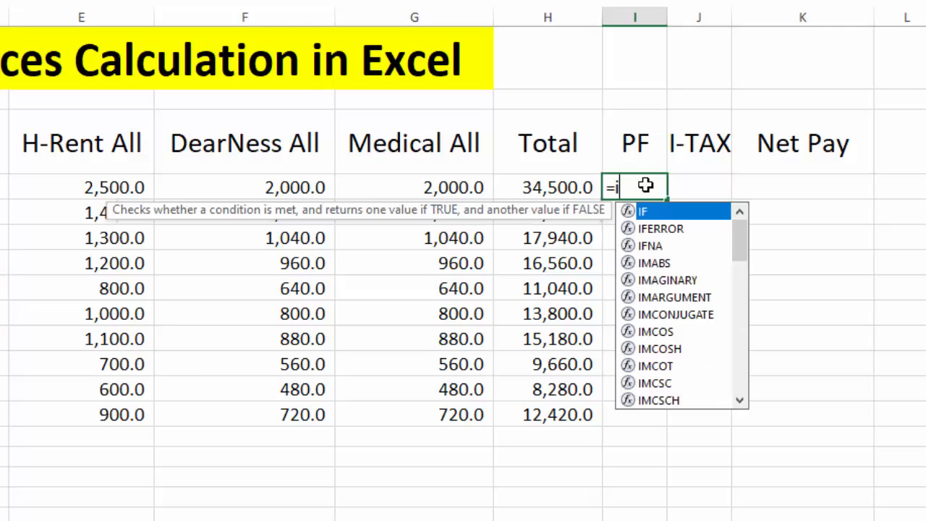
key("BackSpace")
key("BackSpace")
type("IF")
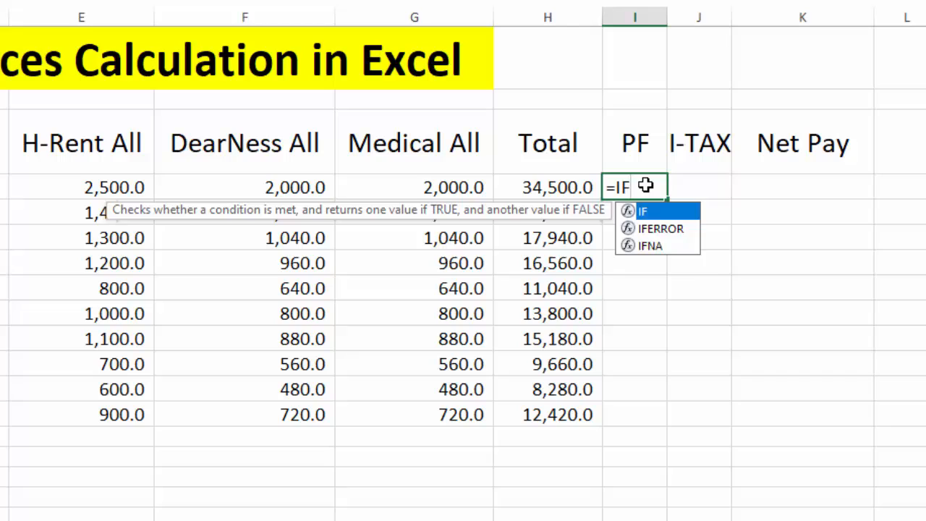
key("Tab")
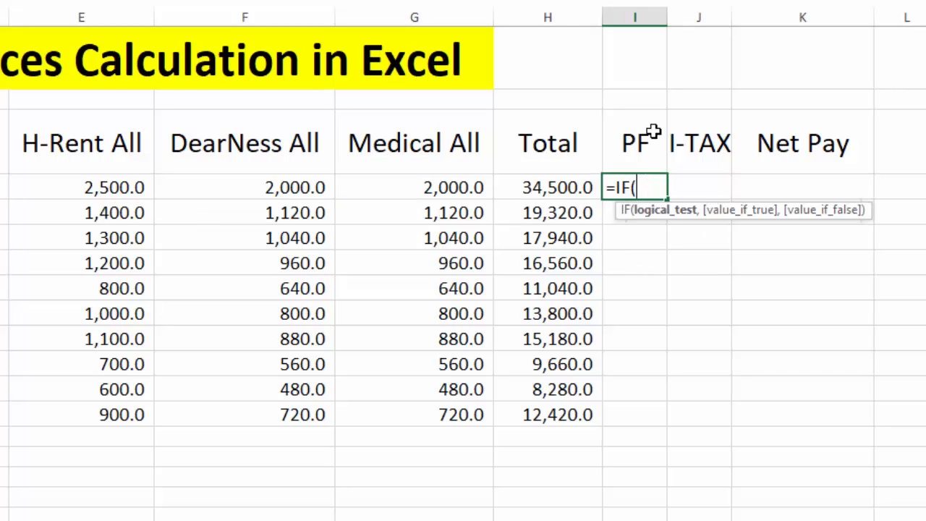
left_click(543, 187)
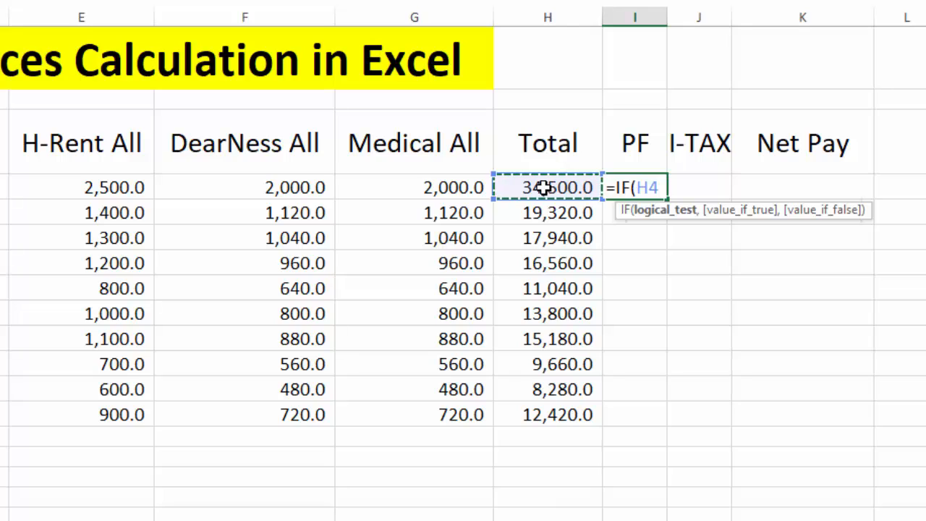
type(">=")
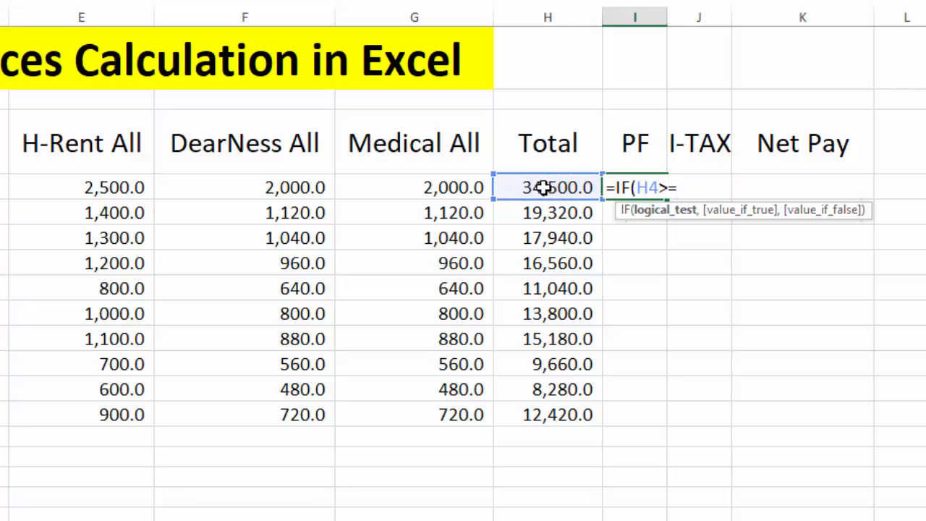
type("30000,")
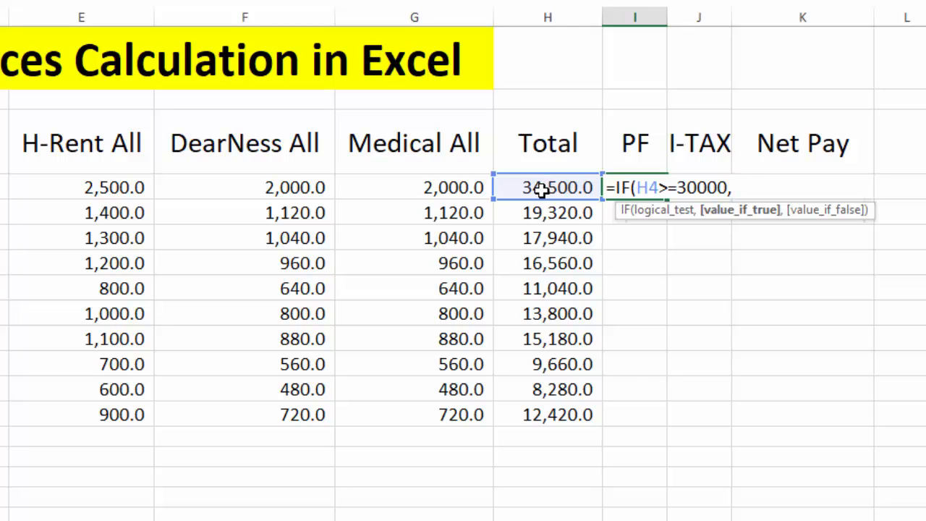
Set the PF formula's value if true to 8% of the total, H4*8%.
left_click(542, 188)
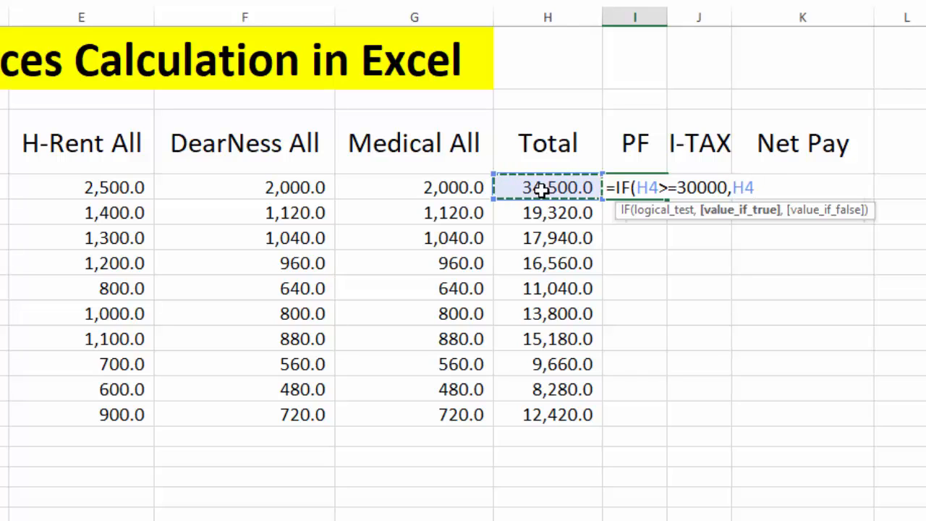
type("*")
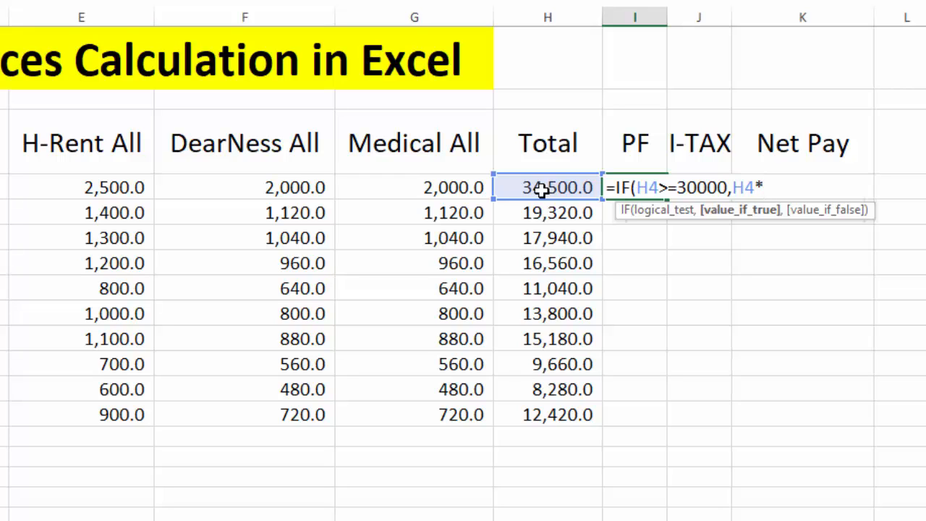
type("8%,")
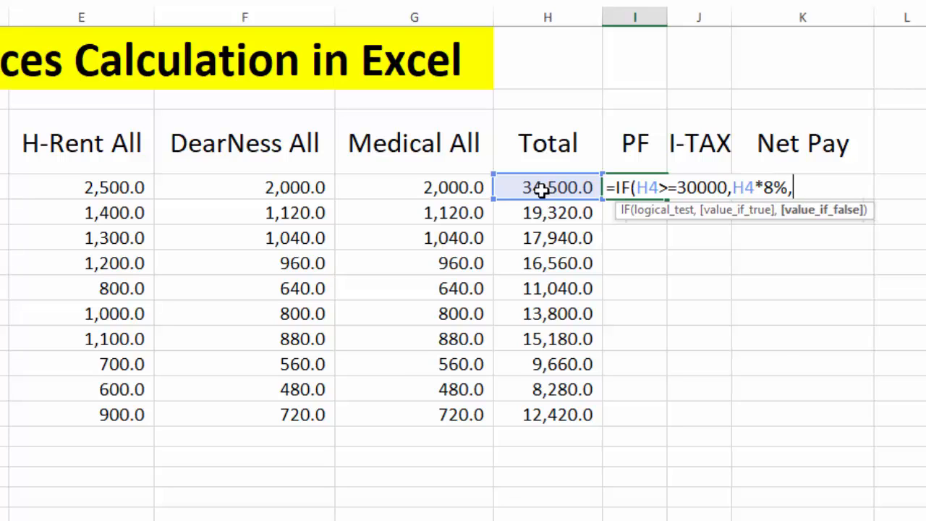
Complete the PF formula with H4*5% as the value if false and fill it down through I13.
left_click(541, 189)
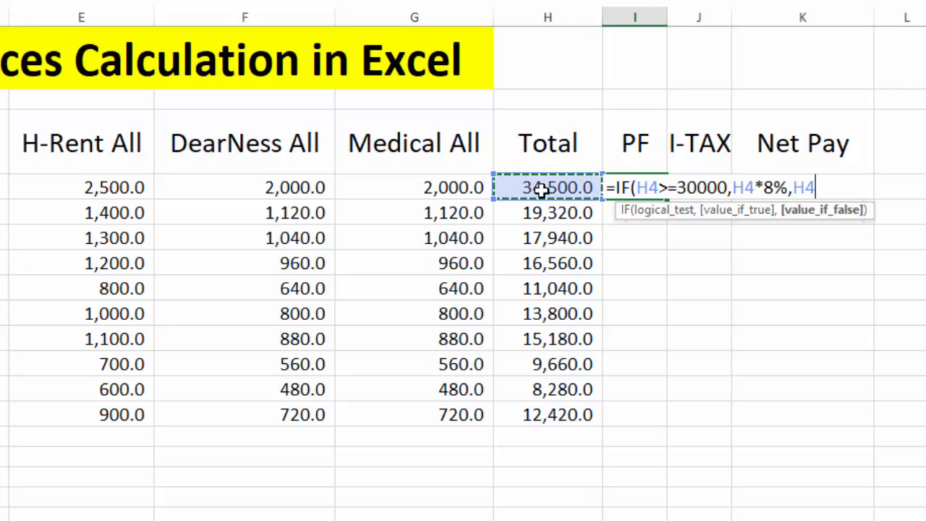
type("*5")
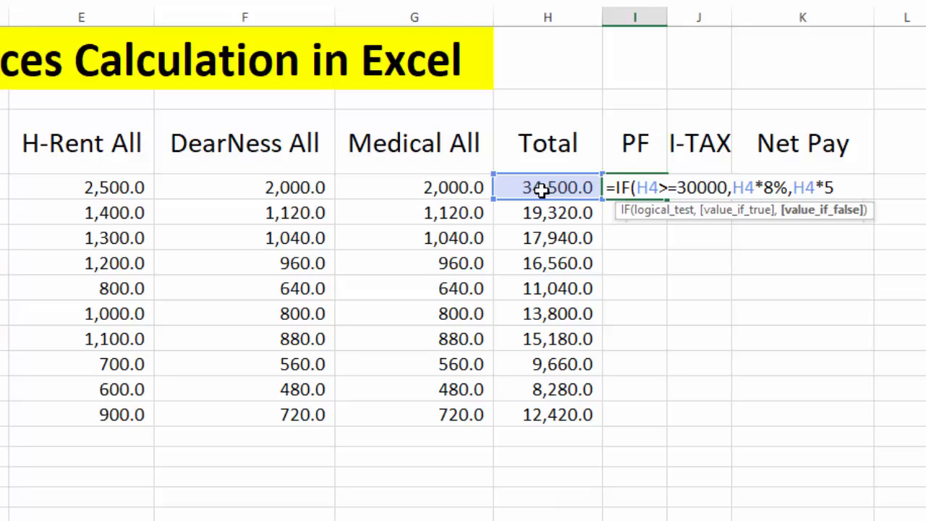
type("%")
type(")")
key("Return")
left_click(630, 187)
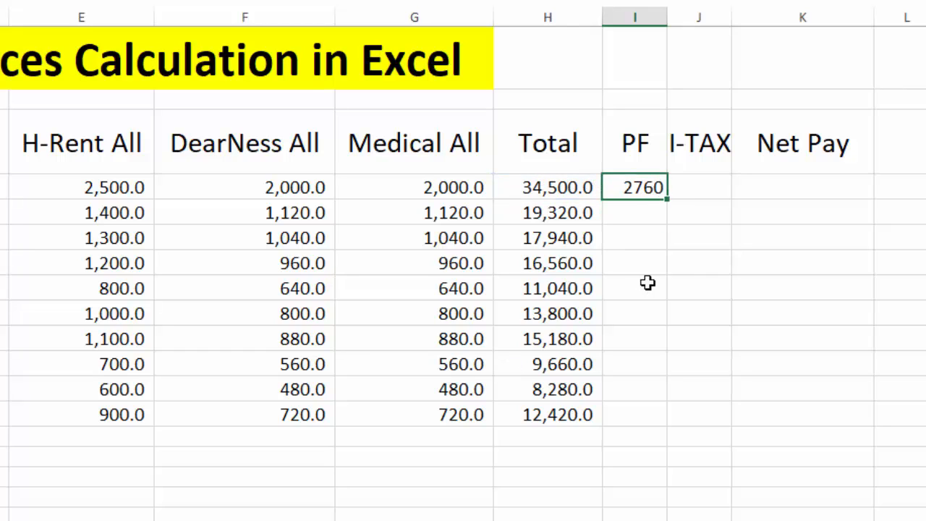
double_click(667, 199)
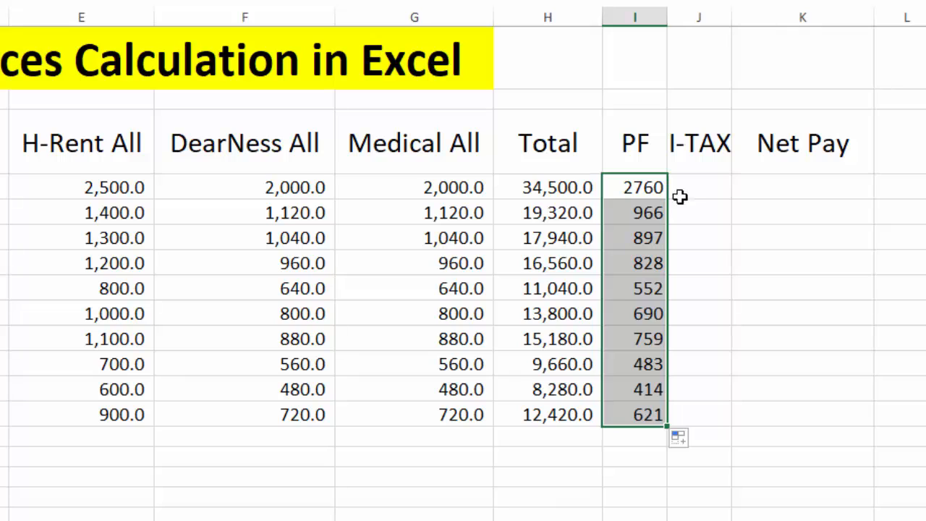
Start an IF formula in the first I-TAX cell J4 with the logical test H4>=30000.
left_click(707, 192)
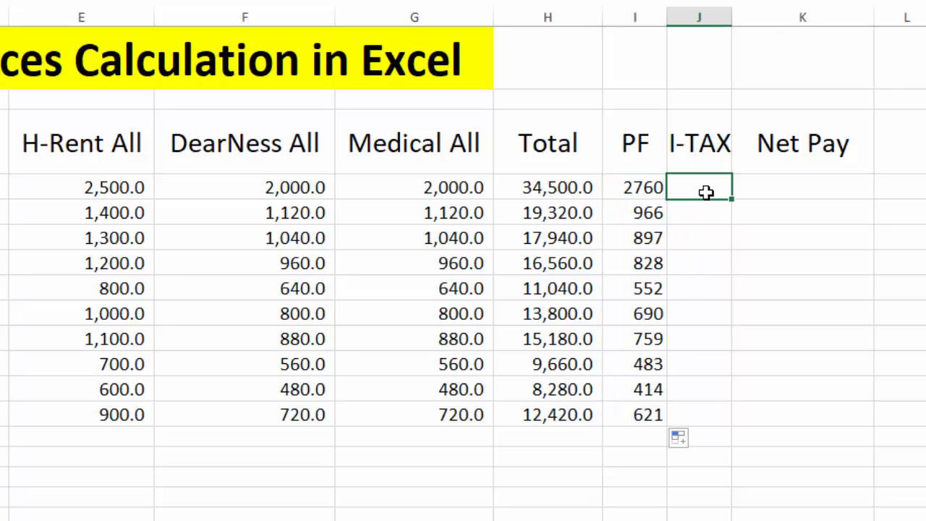
type("=IF")
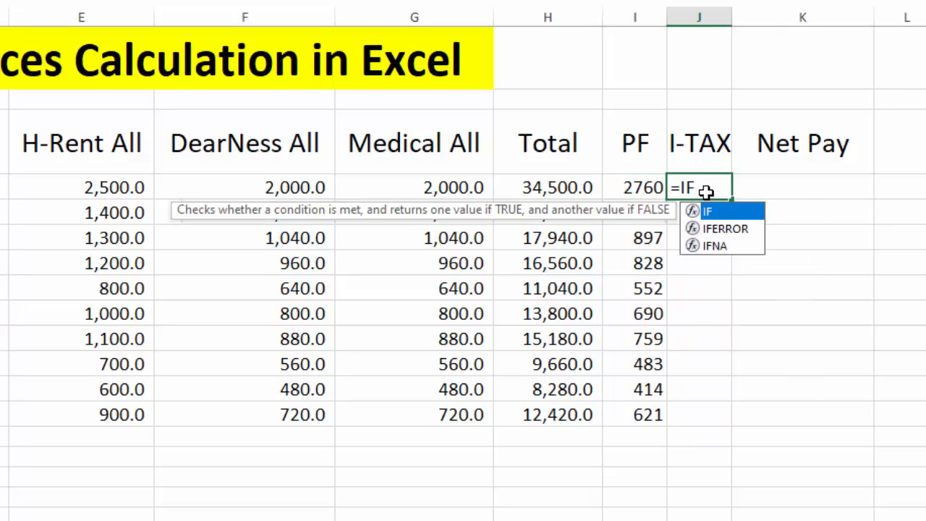
type("(")
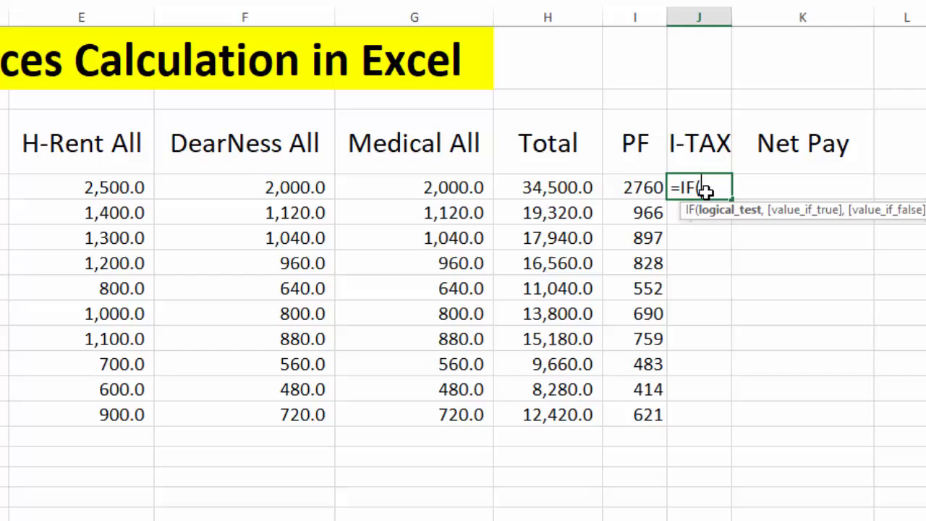
left_click(575, 188)
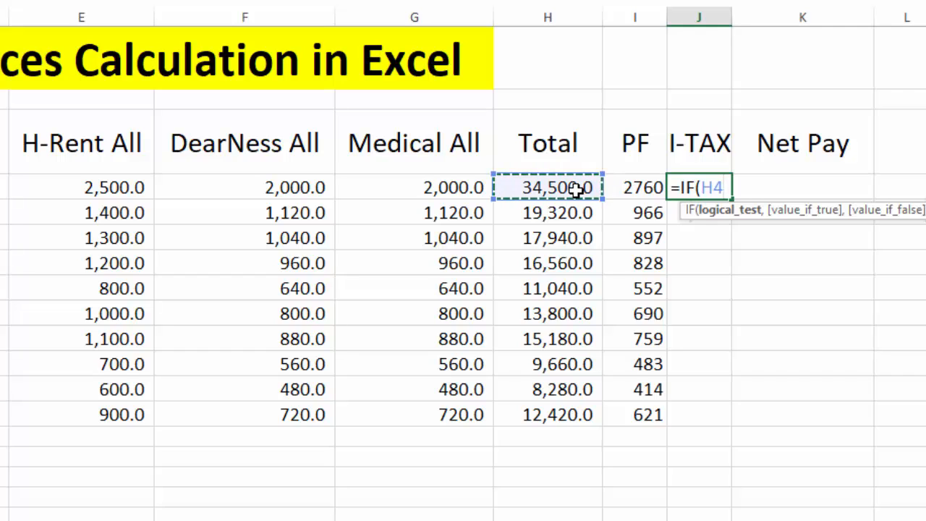
type(">=")
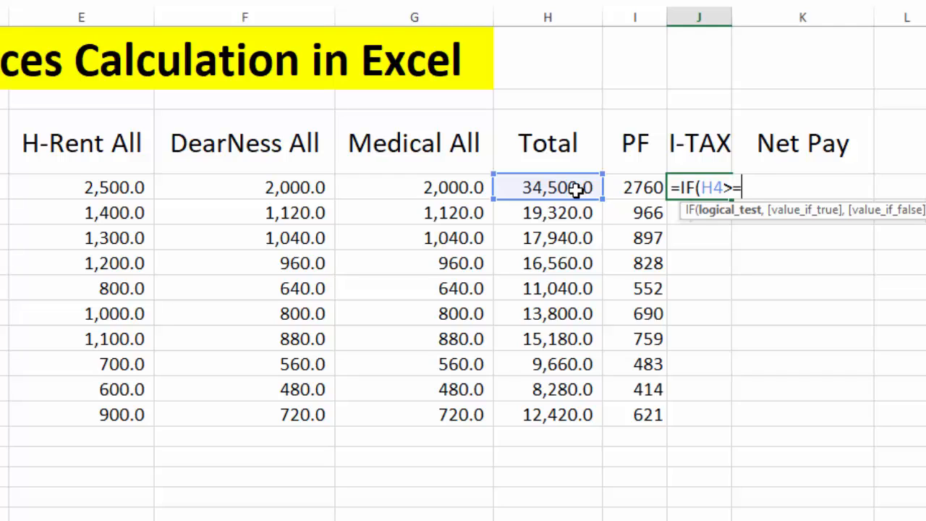
type("30000")
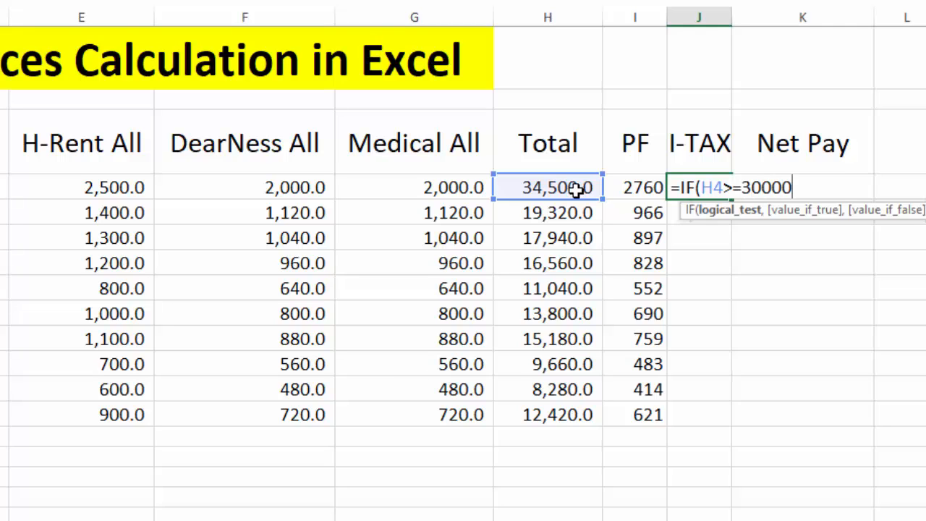
type(",")
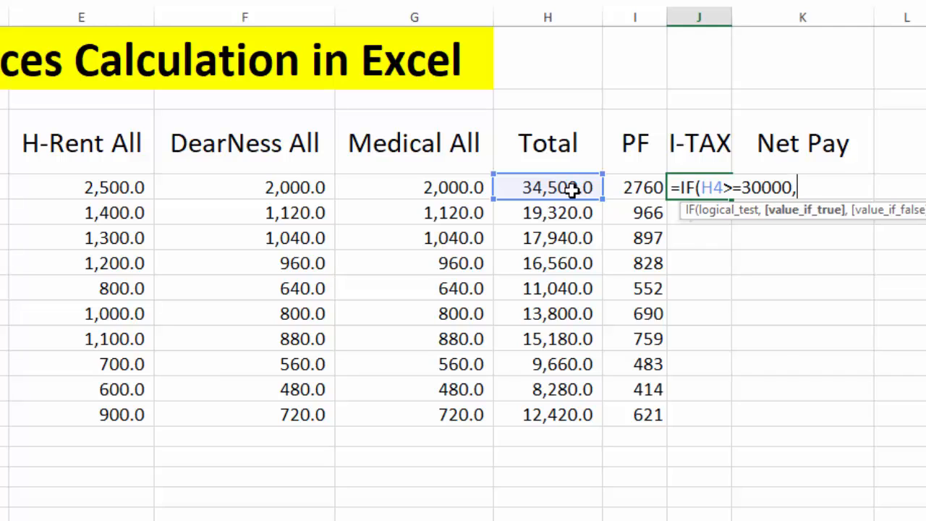
Set the I-TAX formula's value if true to 5% of the total, H4*5%.
left_click(572, 190)
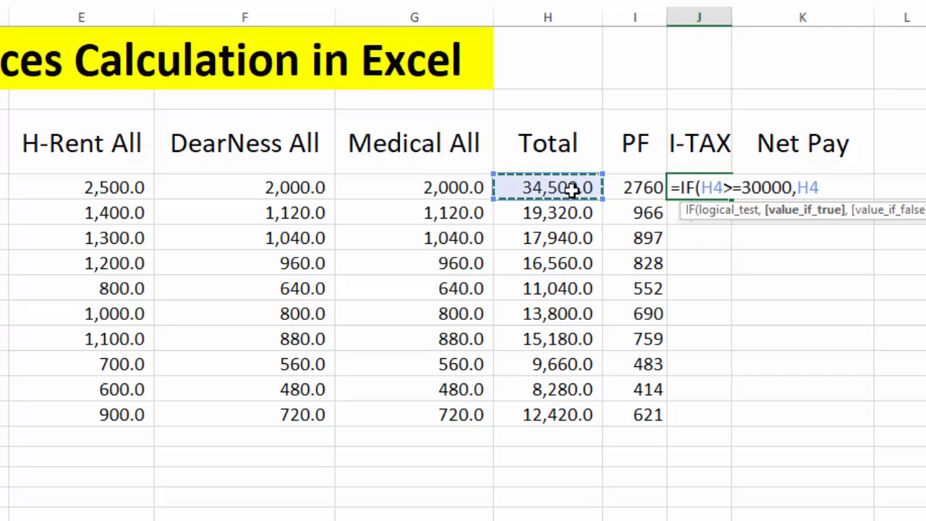
type("*")
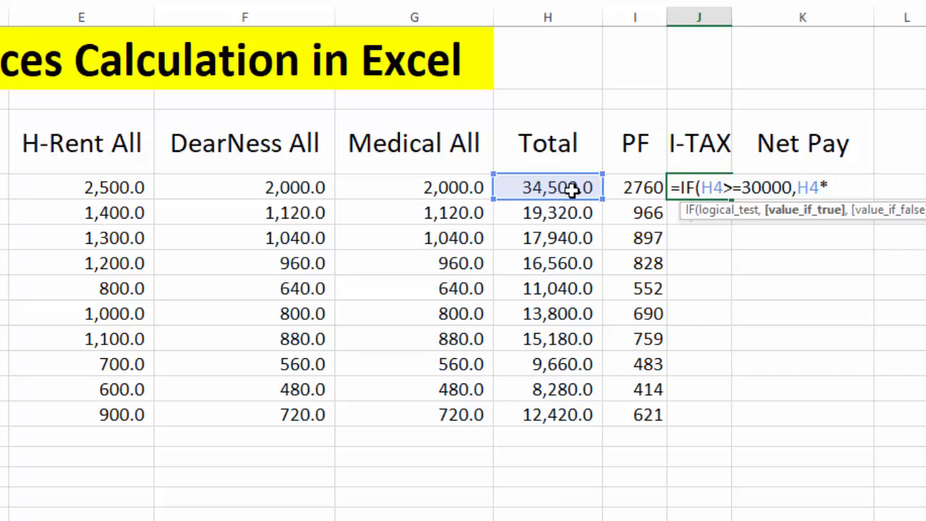
type("5%,")
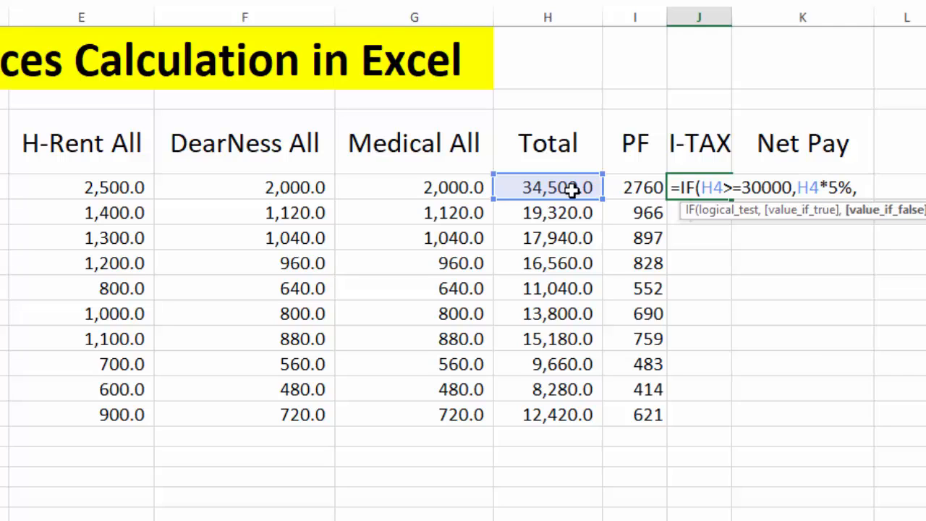
Complete the I-TAX formula with H4*2.5% as the value if false and fill it down through J13.
left_click(572, 189)
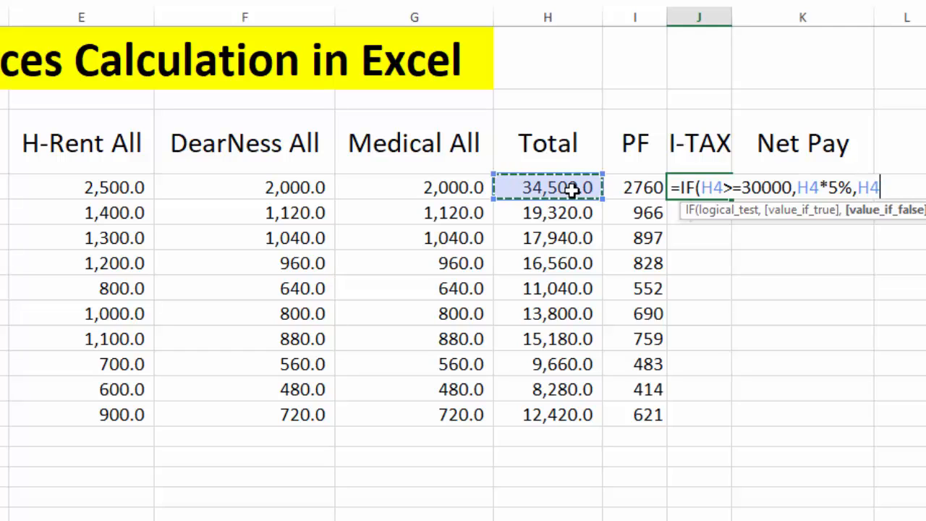
type("*")
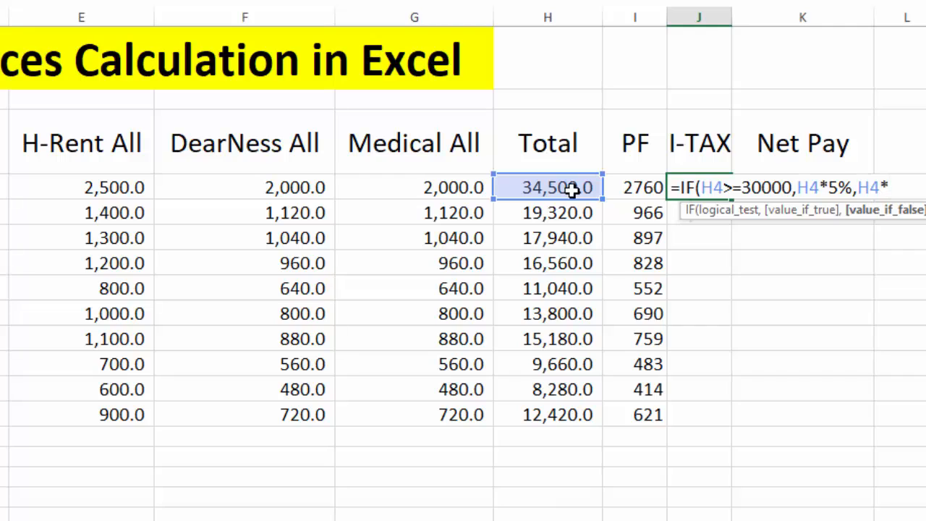
type("2.5%)")
key("Return")
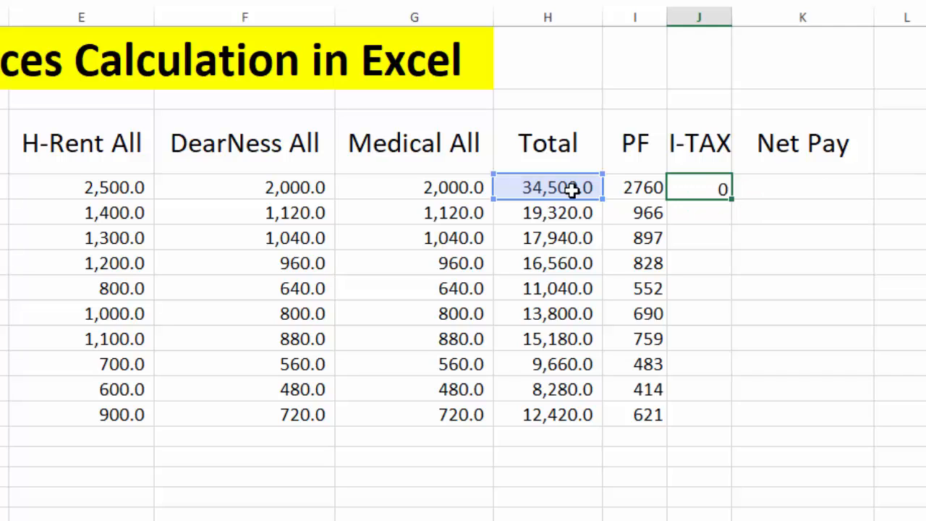
left_click(686, 186)
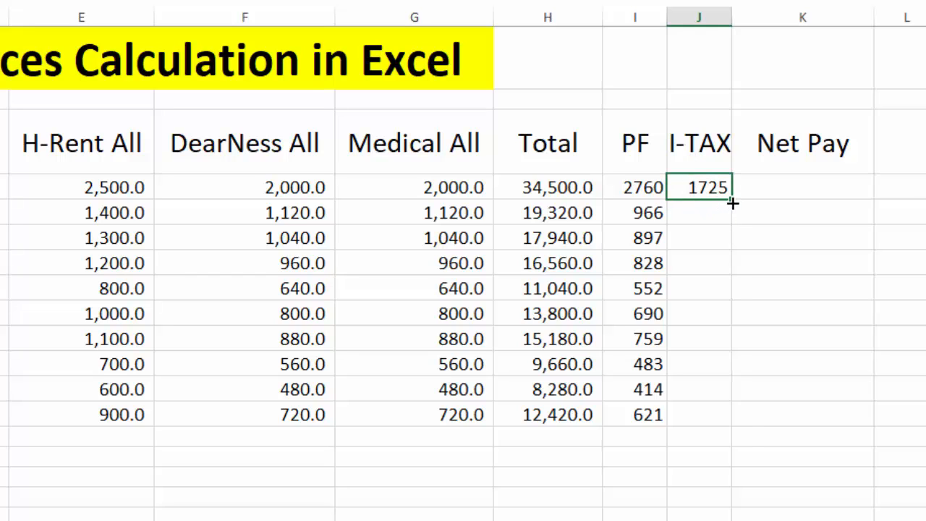
double_click(732, 204)
Calculate net pay in K4 with the formula =H4-I4-J4 and fill it down through K13.
left_click(782, 184)
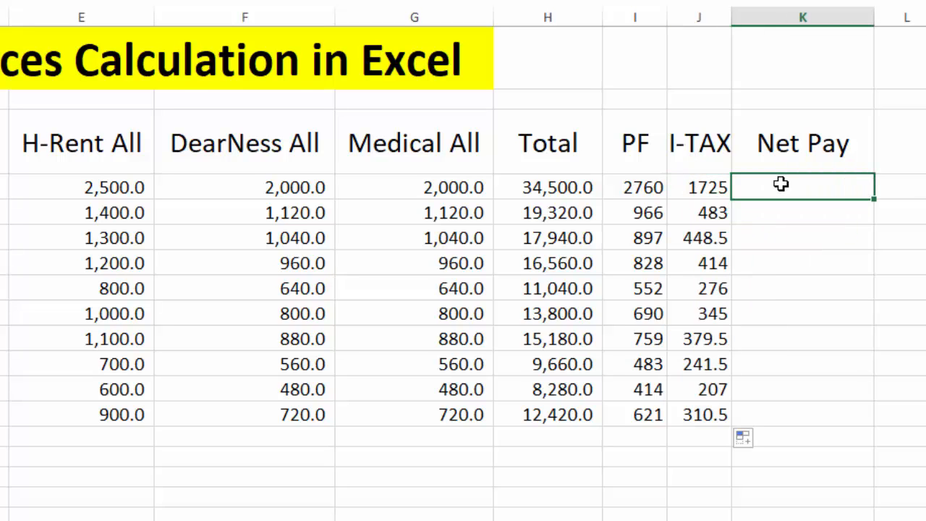
type("=")
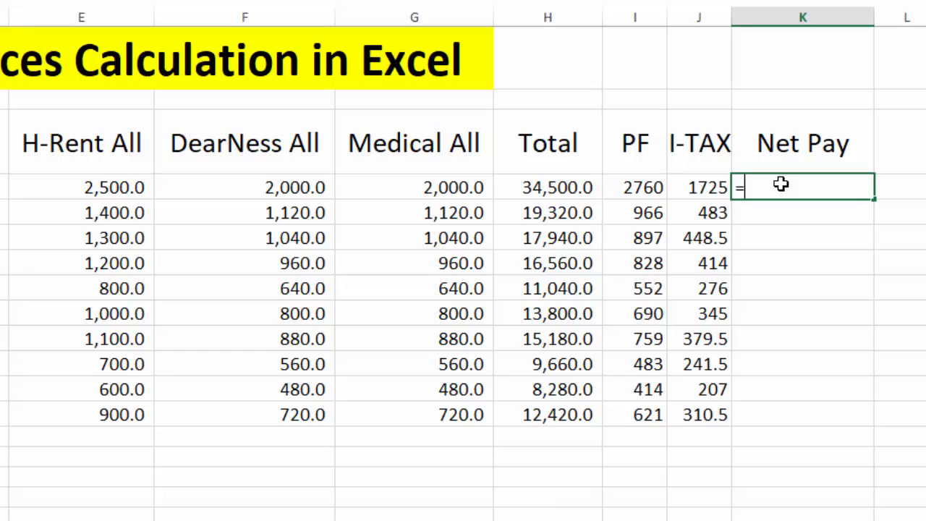
left_click(562, 185)
type("-")
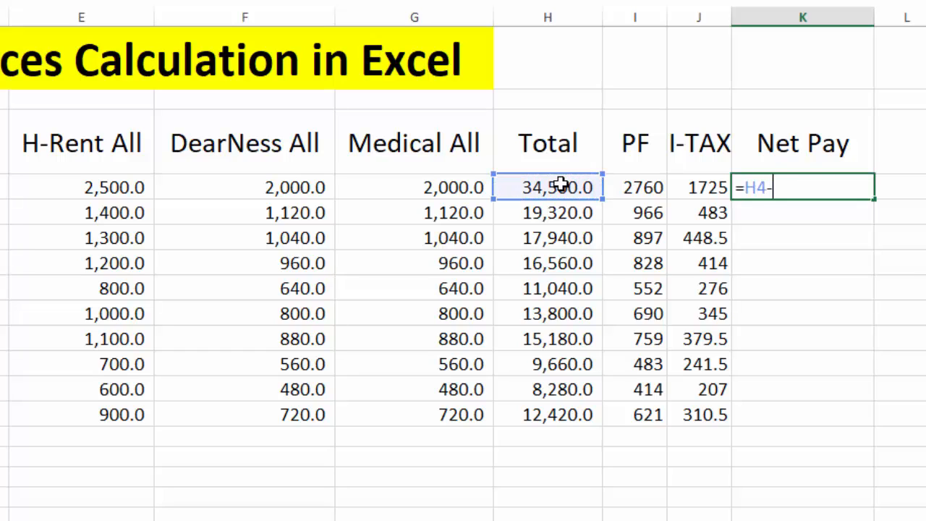
left_click(612, 186)
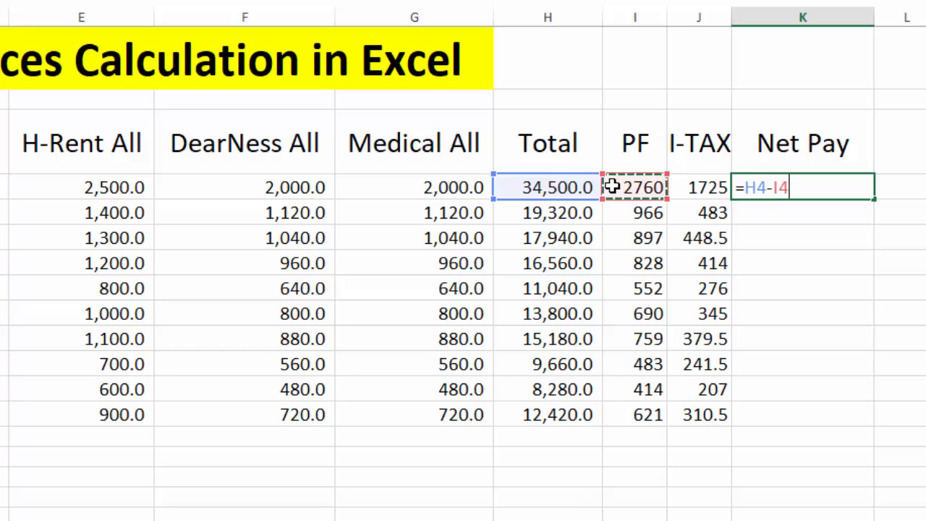
type("-")
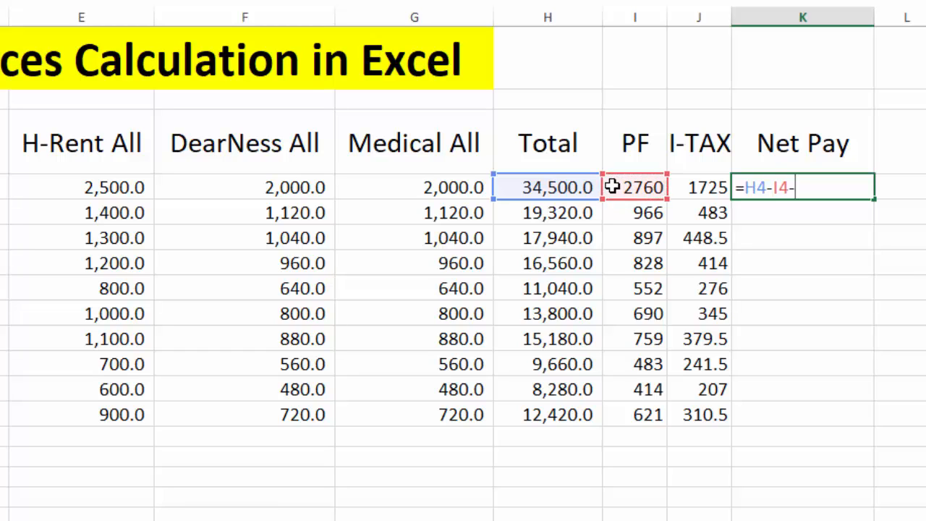
left_click(687, 188)
key("Return")
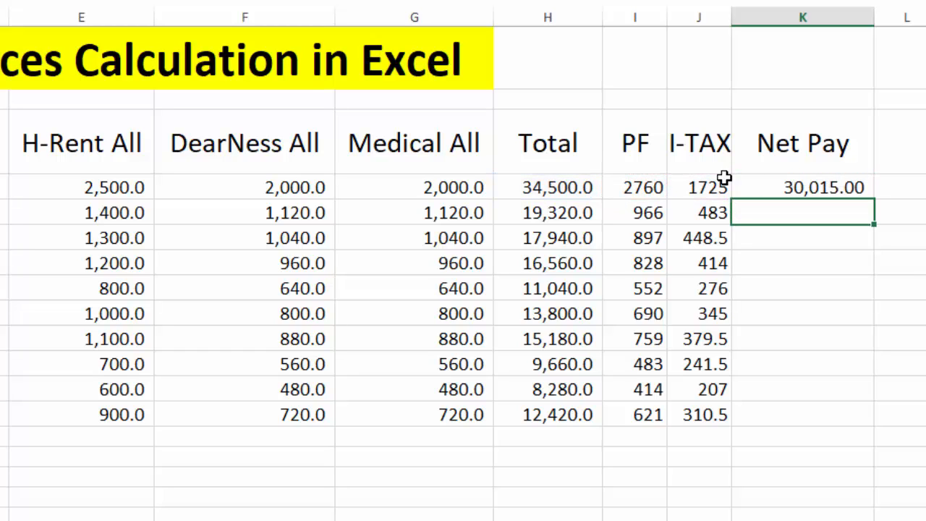
left_click(781, 185)
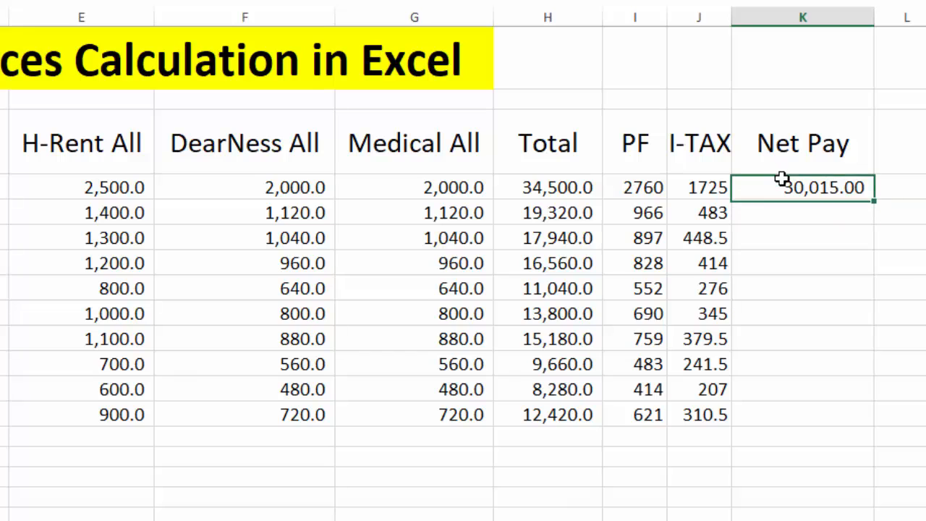
double_click(874, 200)
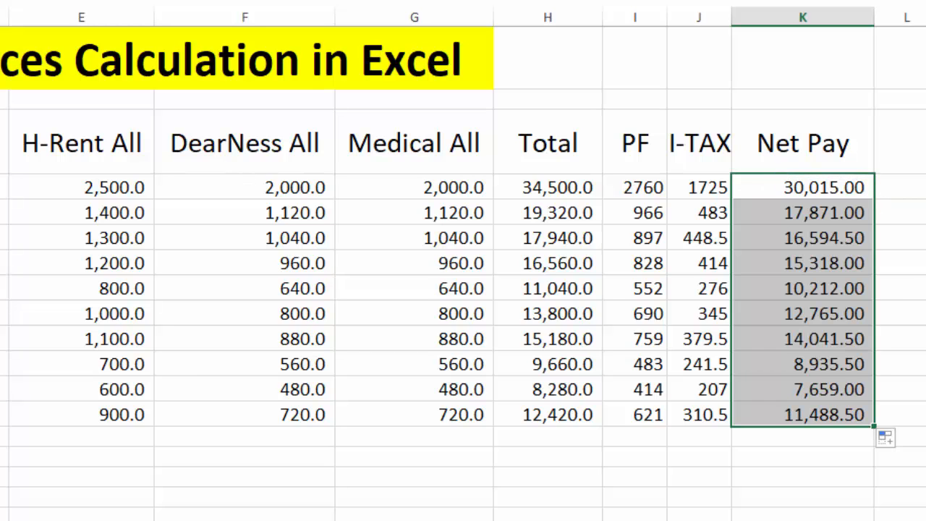
Apply All Borders and a Thick Box Border to the salary table range A3:K14.
left_click(2, 142)
left_click_drag(2, 143, 780, 436)
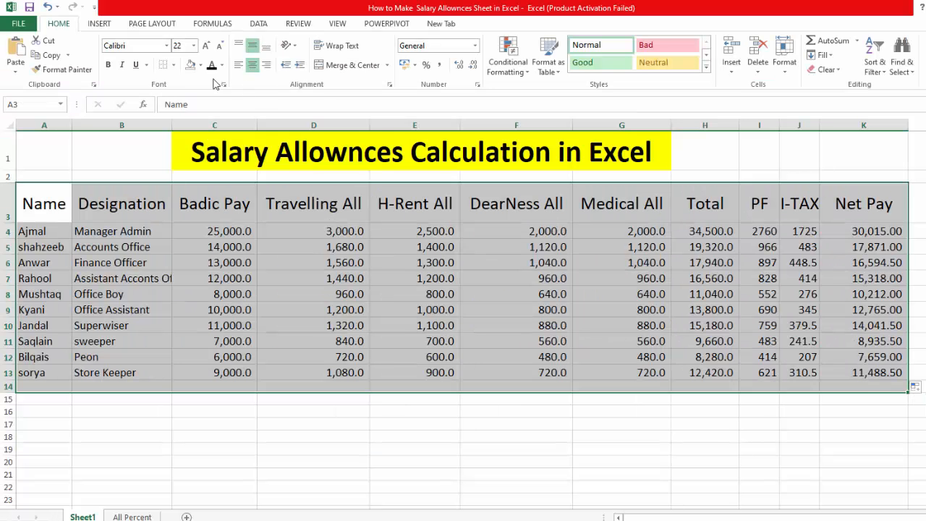
left_click(174, 64)
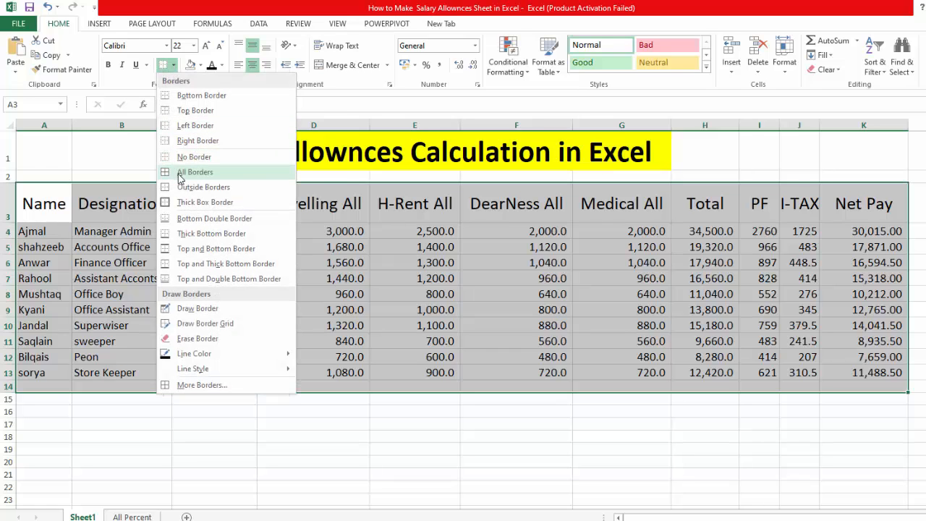
left_click(189, 171)
left_click(174, 66)
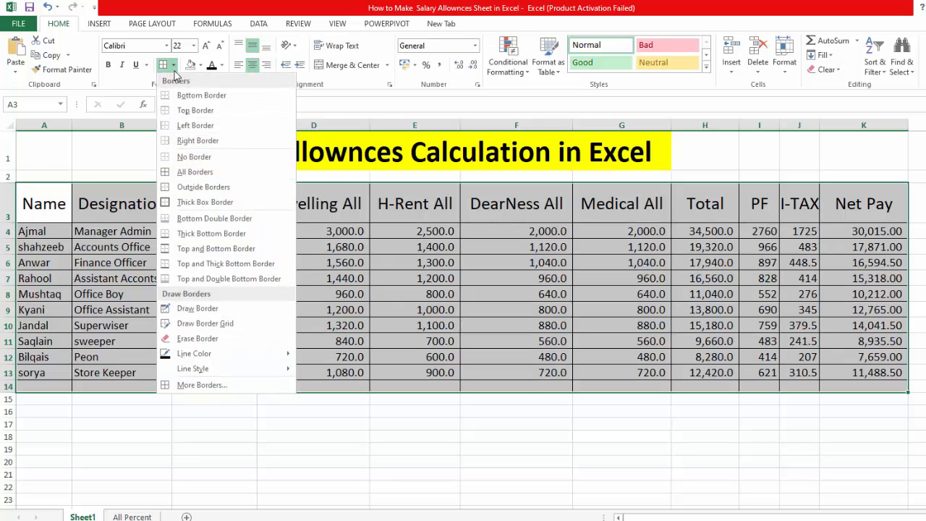
left_click(182, 202)
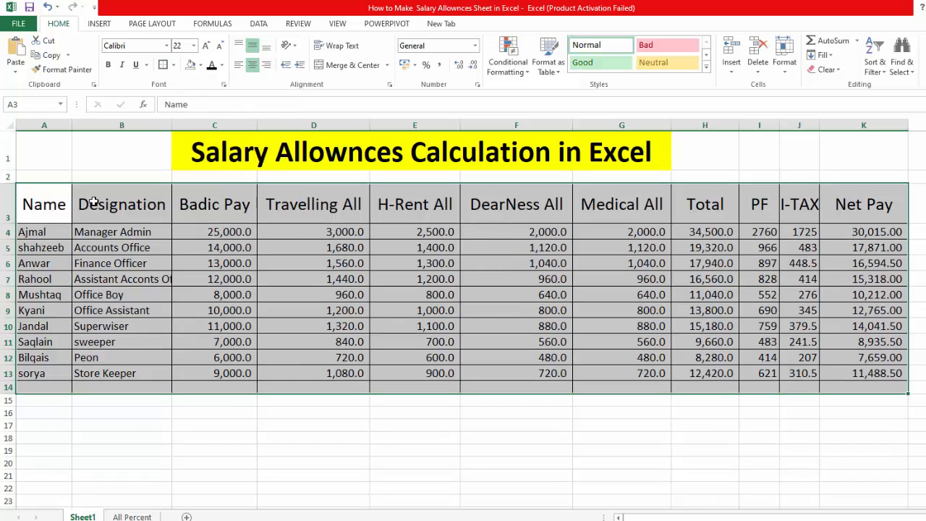
Format the header row A3:K3 with a standard dark blue fill and white font colour.
left_click_drag(52, 204, 879, 206)
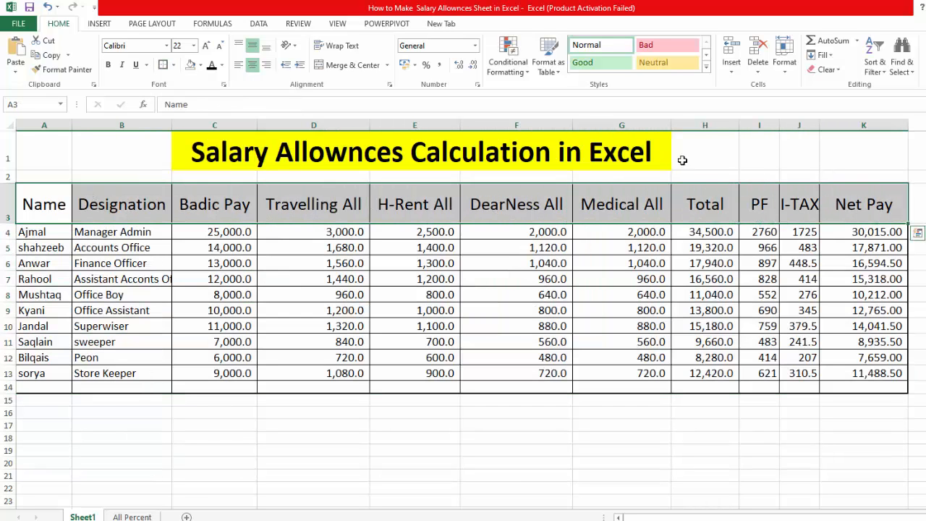
left_click(200, 65)
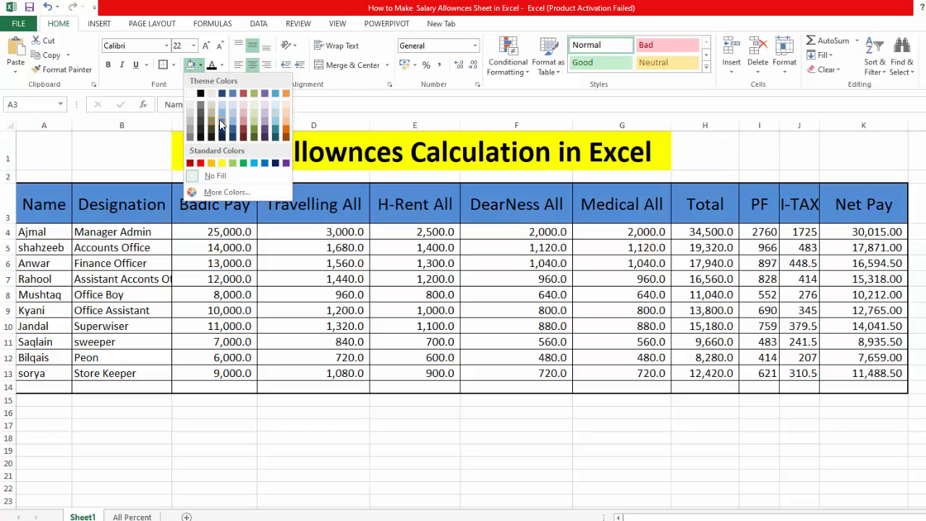
left_click(275, 164)
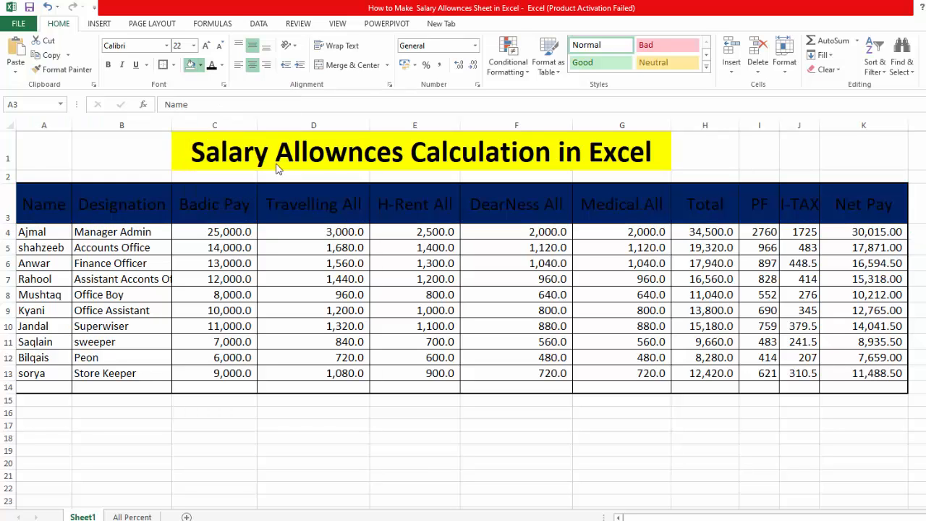
left_click(221, 65)
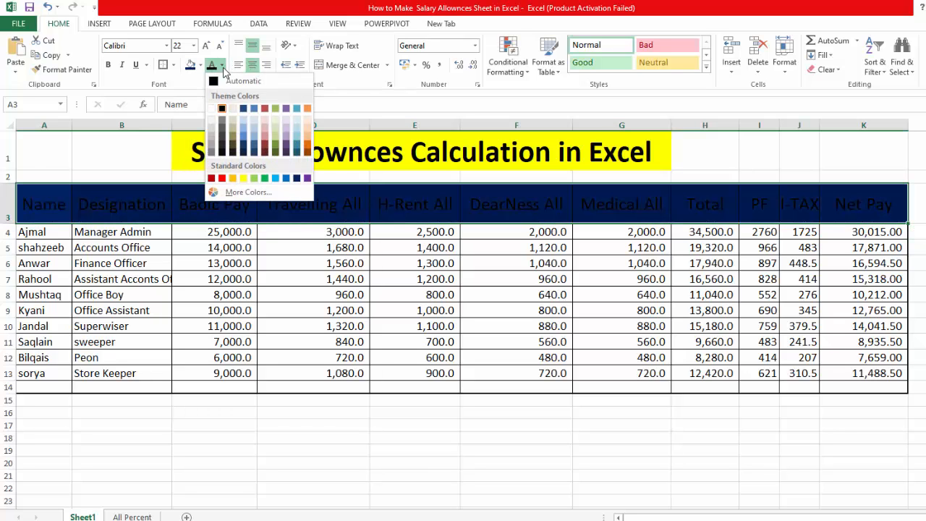
left_click(211, 108)
left_click(379, 279)
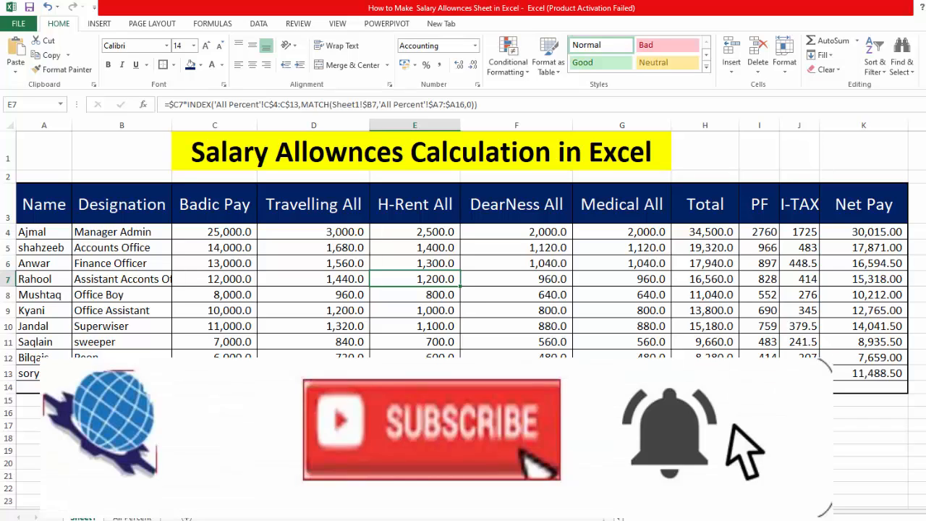
Open the Badic Pay header in cell C3 for editing.
double_click(206, 204)
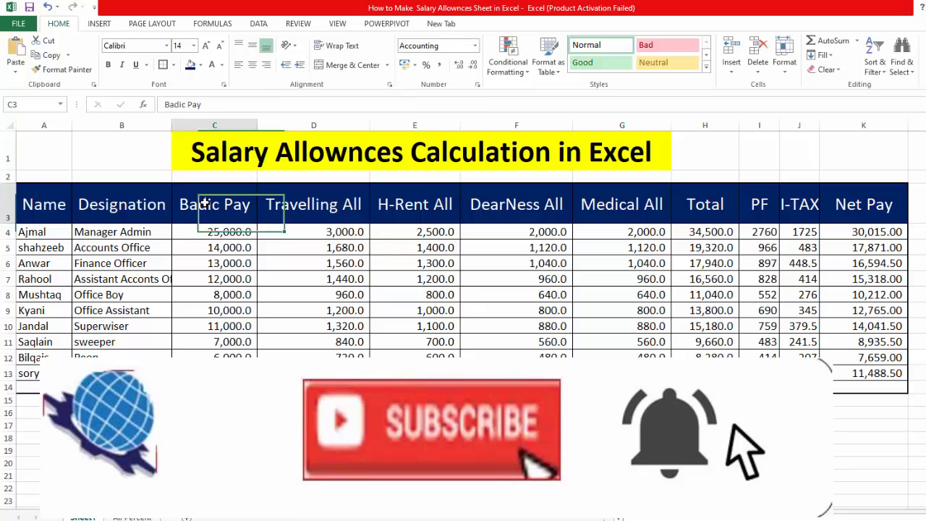